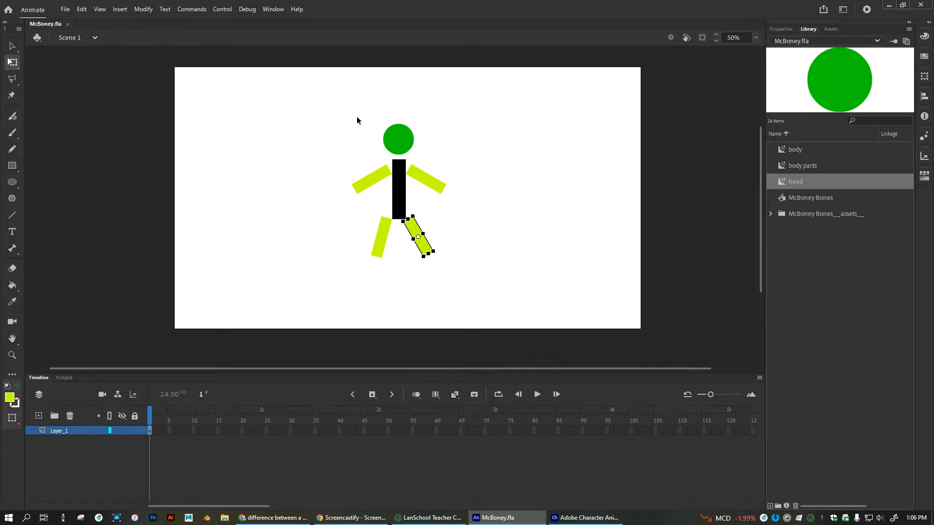
Step: Delete the stick figure from the stage and remove the body, body parts and head symbols from the library
left_click_drag(305, 104, 562, 286)
key("Delete")
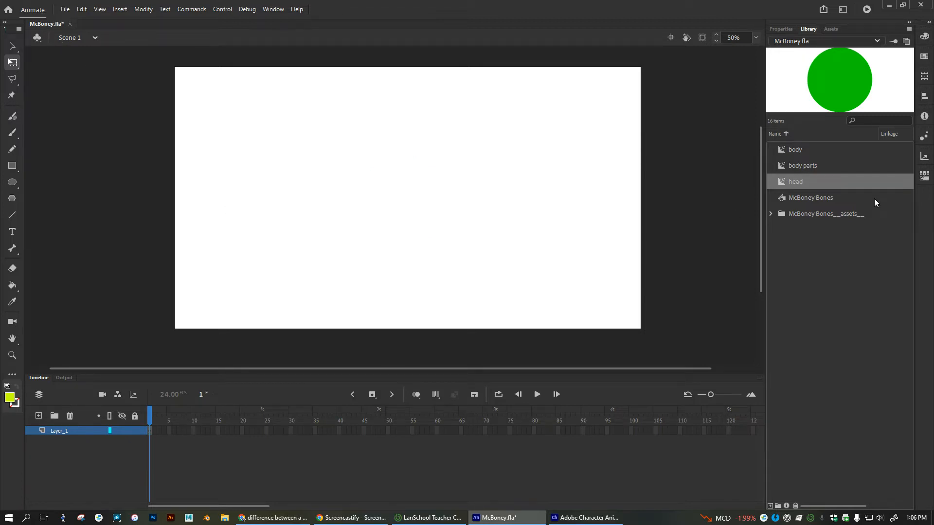
left_click(807, 149)
key("Delete")
left_click(799, 150)
key("Delete")
left_click(798, 156)
key("Delete")
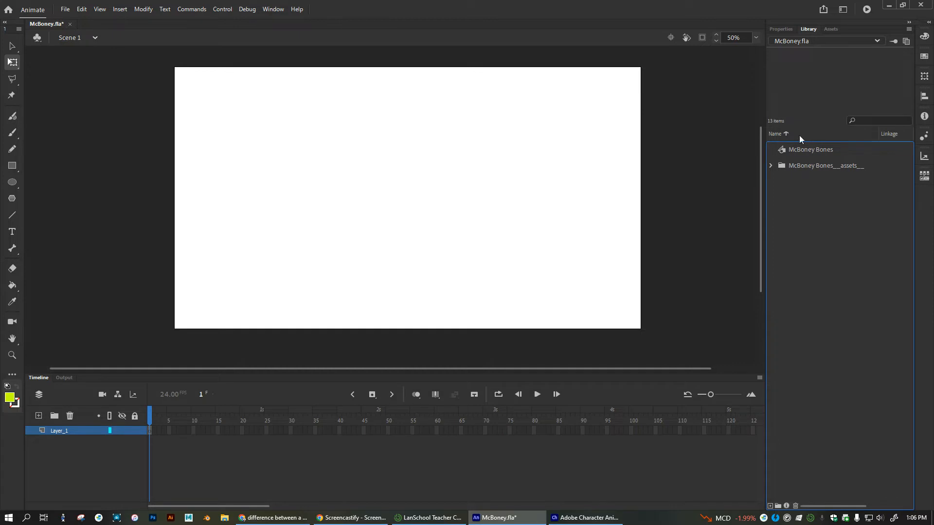
Step: Expand the McBoney Bones__assets__ folder and preview its bone symbols from Fill-Bone-hand down to Fill-Spine-lower
left_click(771, 166)
left_click(819, 166)
left_click(818, 182)
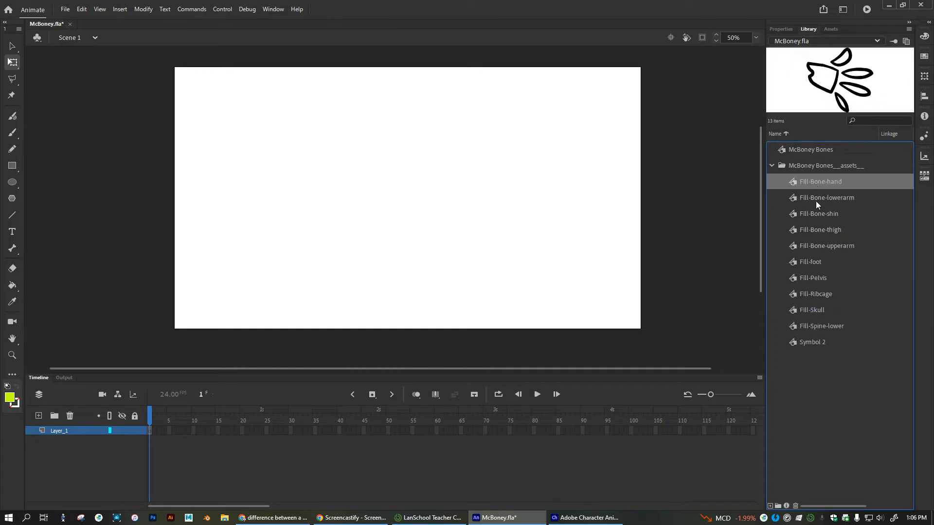
left_click(816, 201)
left_click(807, 214)
left_click(805, 247)
left_click(805, 262)
left_click(806, 294)
left_click(807, 311)
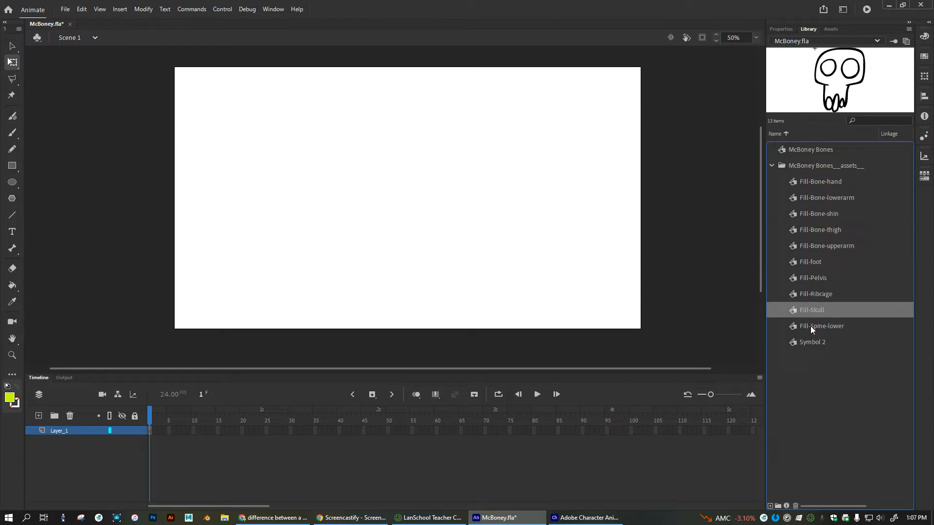
left_click(810, 327)
Step: Check Symbol 2 against the neighbouring symbols and delete it from the assets folder
left_click(811, 341)
left_click(813, 327)
left_click(811, 310)
left_click(816, 341)
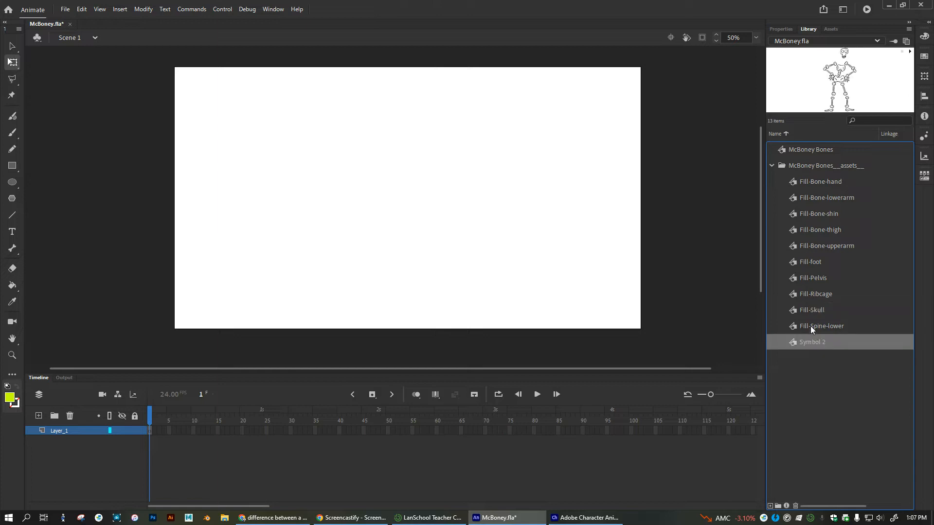
key("Delete")
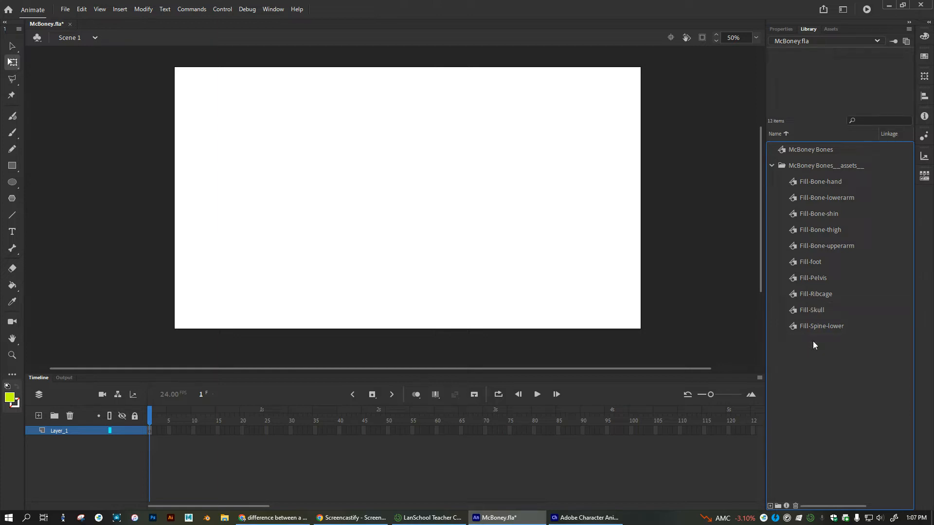
Step: Preview the remaining bone symbols in the assets folder from Fill-Spine-lower back up to Fill-Bone-hand
left_click(813, 325)
left_click(806, 310)
left_click(802, 293)
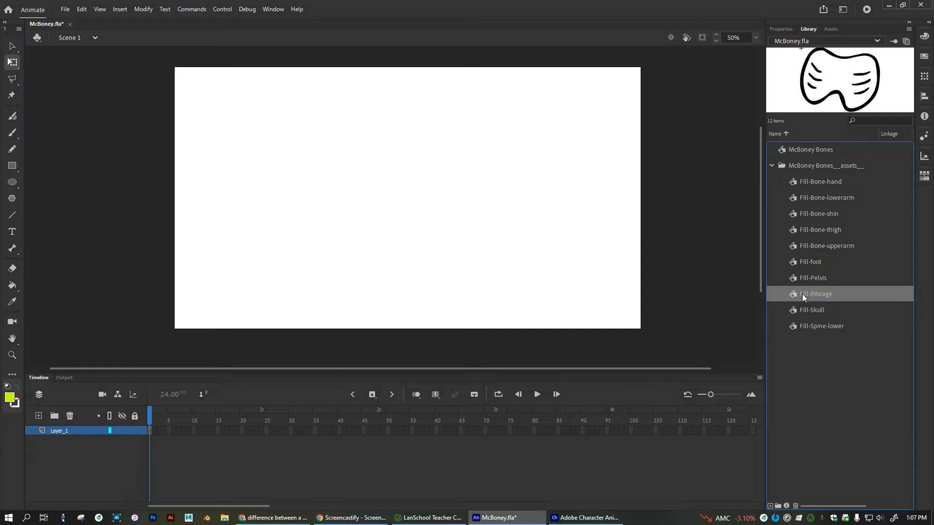
left_click(805, 278)
left_click(804, 264)
left_click(810, 245)
left_click(813, 229)
left_click(814, 213)
left_click(811, 198)
left_click(811, 183)
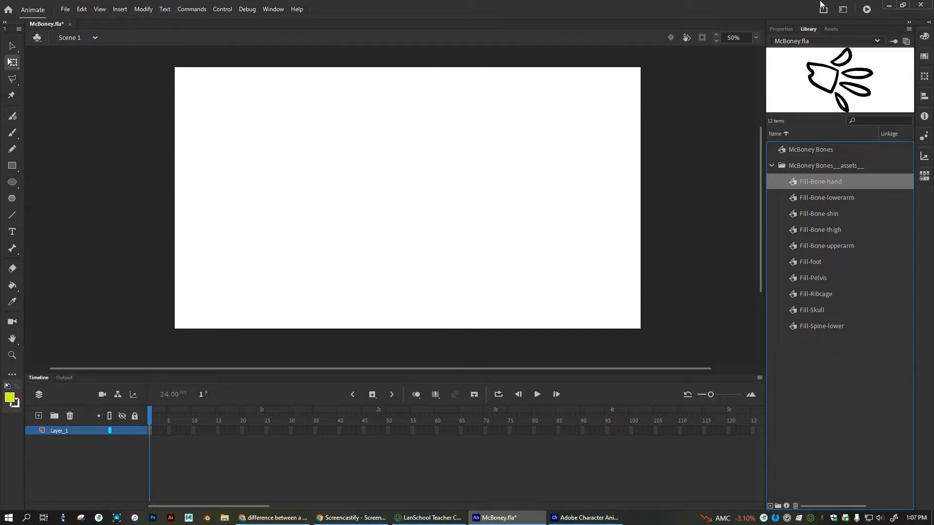
Step: Change the document's stage colour to dark blue
left_click(778, 29)
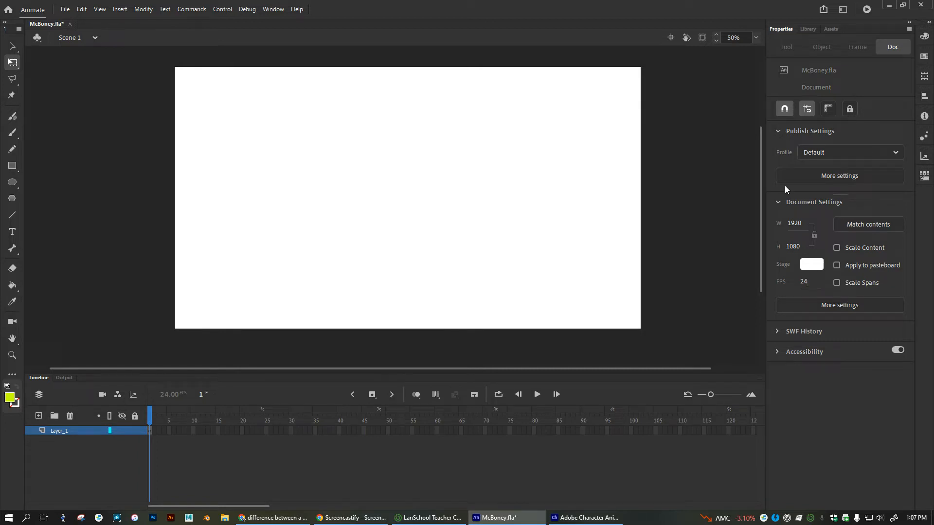
left_click(810, 267)
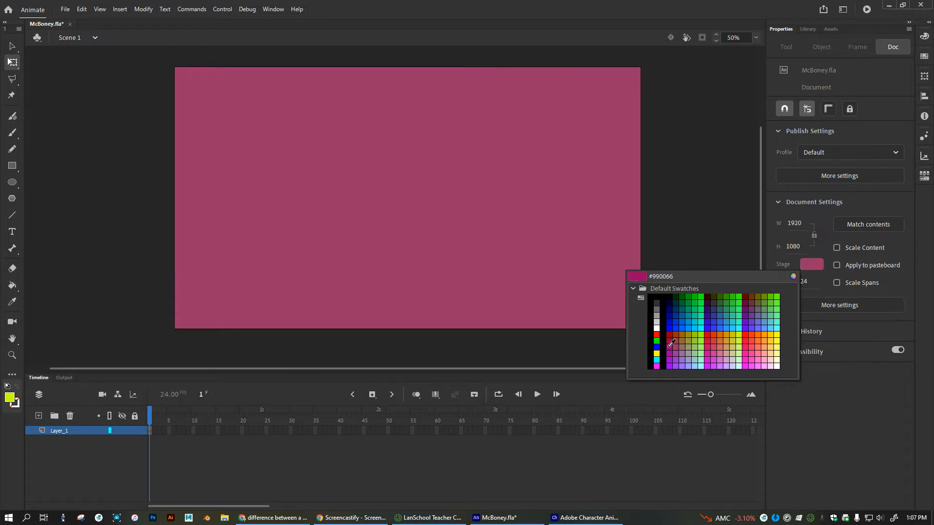
left_click(676, 310)
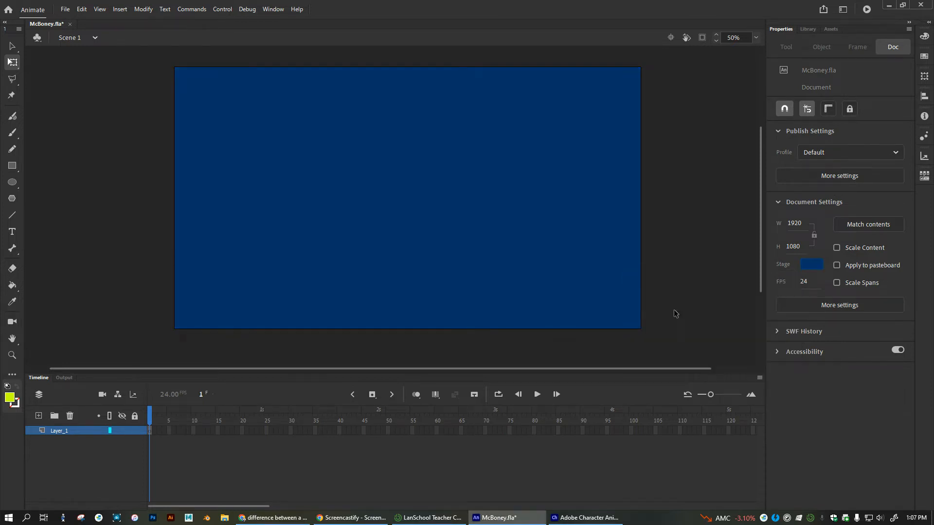
Step: Place two instances of Fill-Bone-hand side by side in the lower half of the stage
left_click(809, 28)
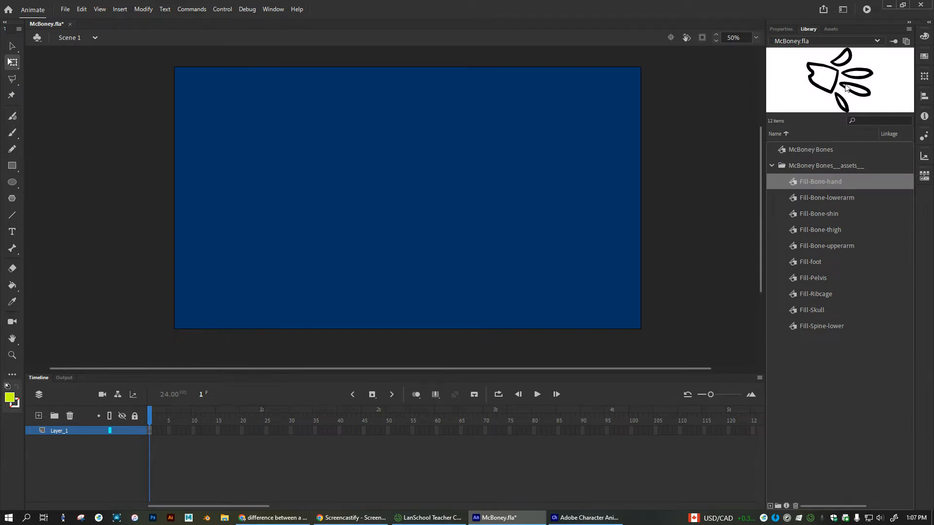
left_click_drag(299, 252, 299, 252)
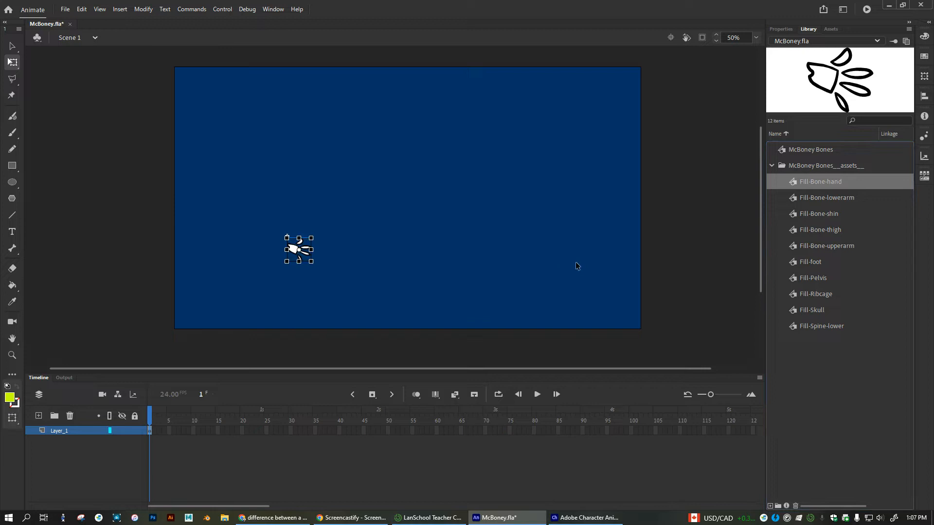
left_click_drag(448, 252, 448, 252)
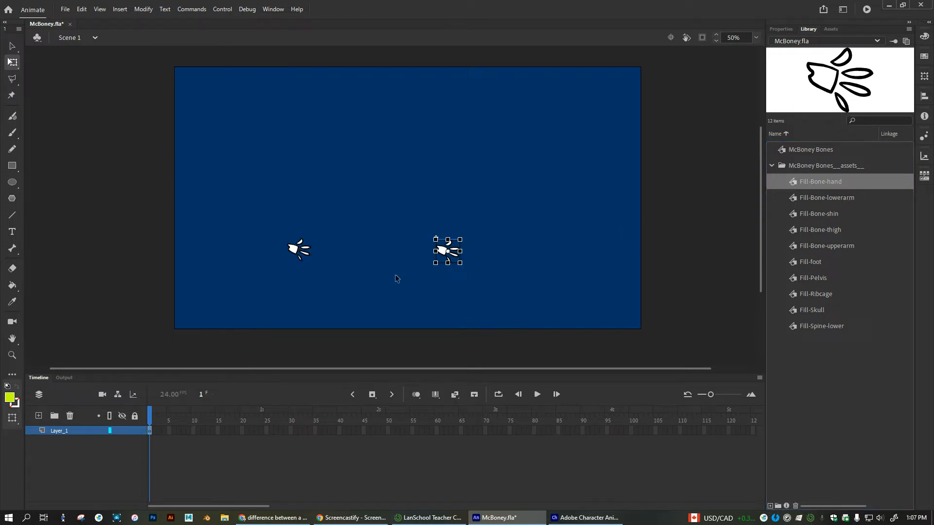
Step: Rotate both hand instances so that their fingers point downward
left_click(293, 252)
left_click_drag(320, 235, 317, 269)
left_click(448, 252)
left_click_drag(471, 237, 473, 270)
left_click(407, 256)
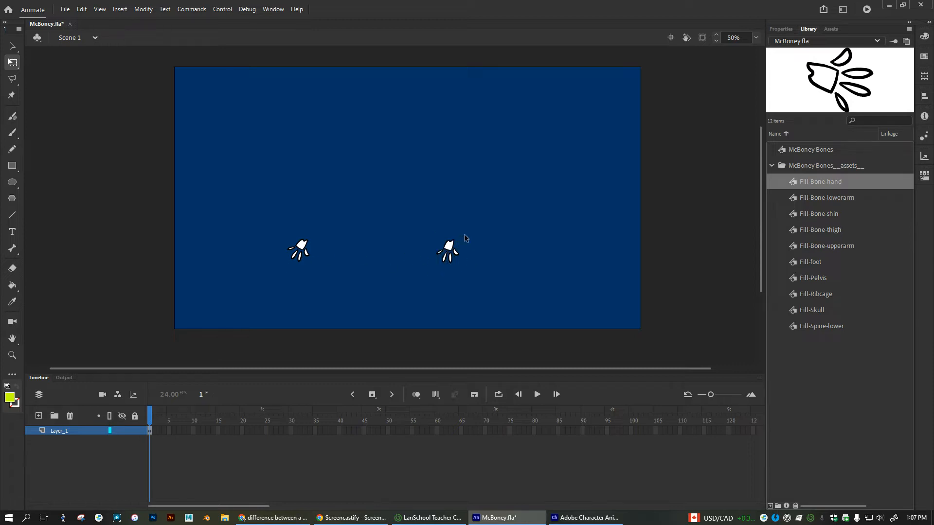
Step: Flip the right hand instance horizontally so it mirrors the left one
left_click(450, 251)
left_click(66, 9)
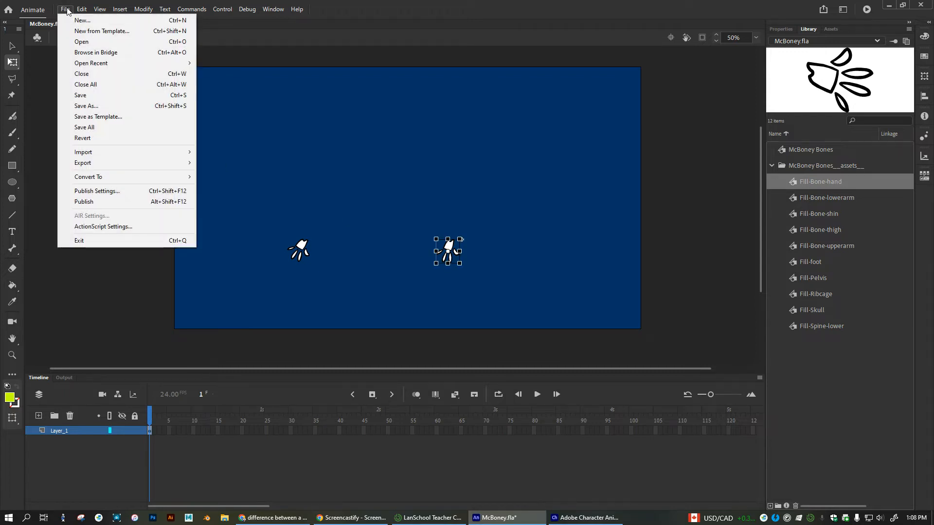
mouse_move(90, 5)
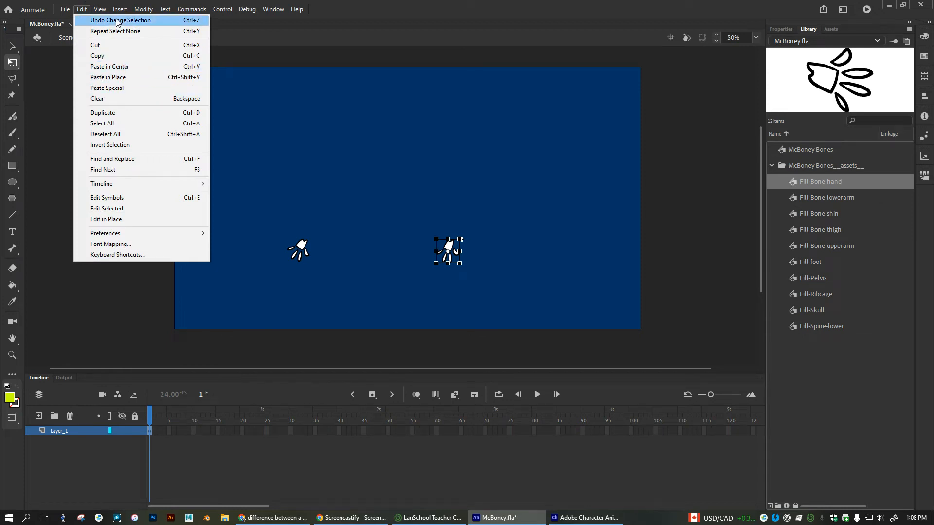
mouse_move(146, 9)
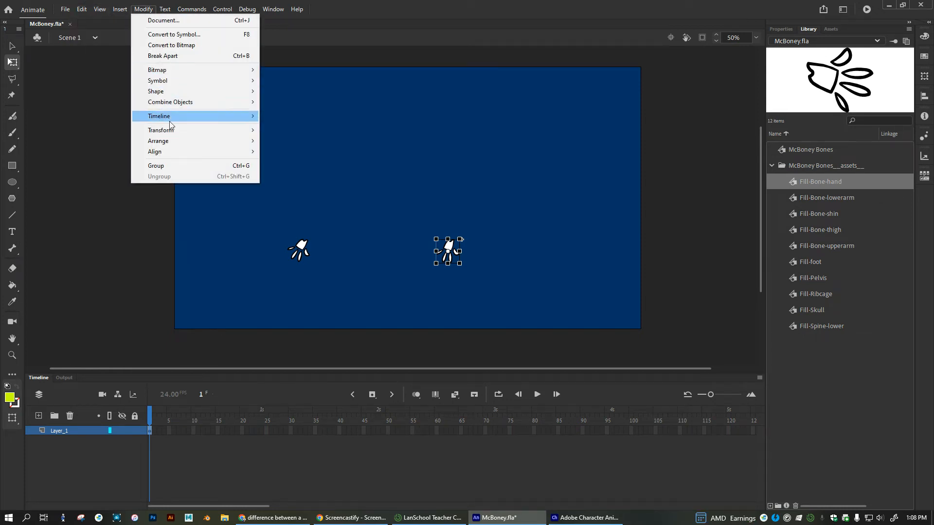
mouse_move(166, 129)
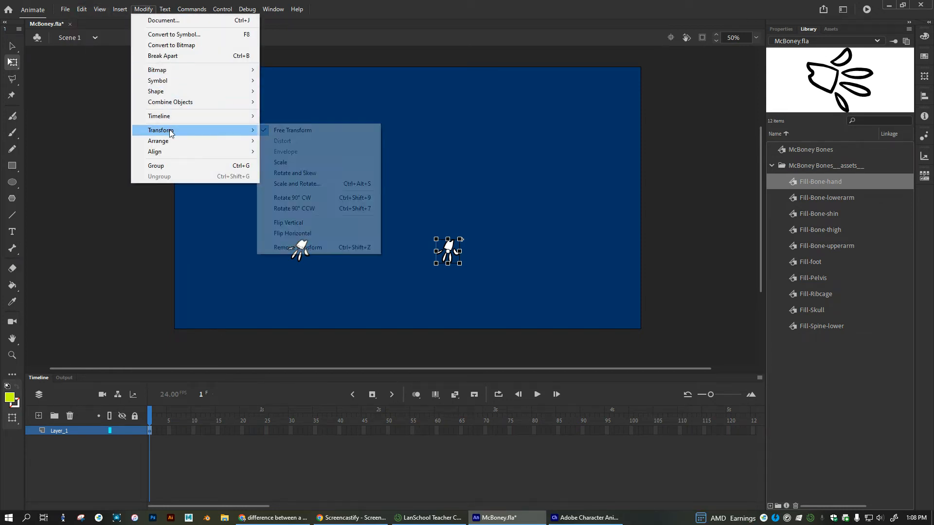
left_click(306, 234)
left_click(456, 273)
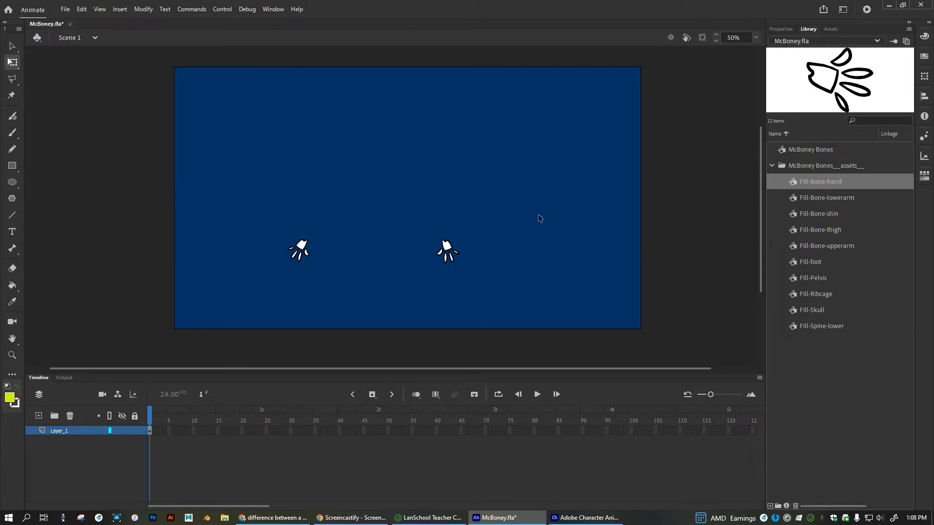
Step: Place one Fill-Bone-lowerarm on the right side of the stage and one Fill-Bone-shin below it
left_click(832, 197)
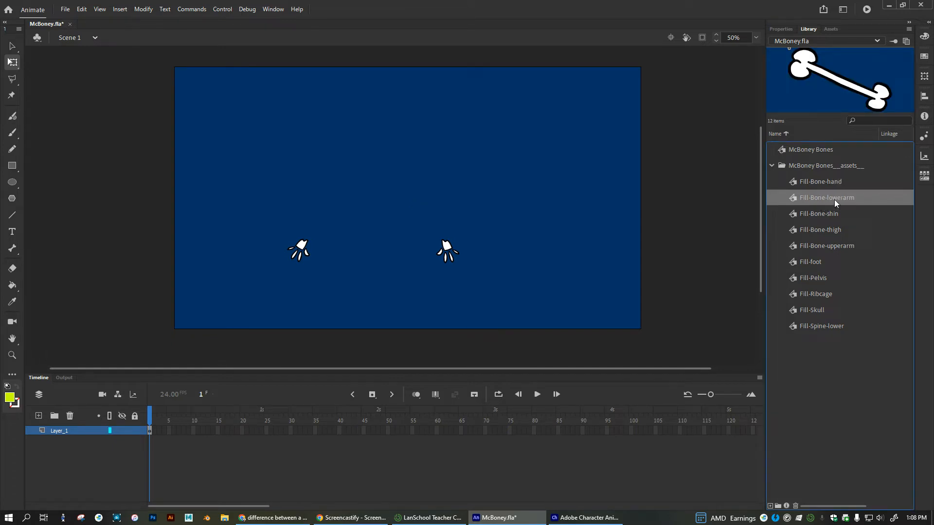
left_click_drag(503, 198, 502, 212)
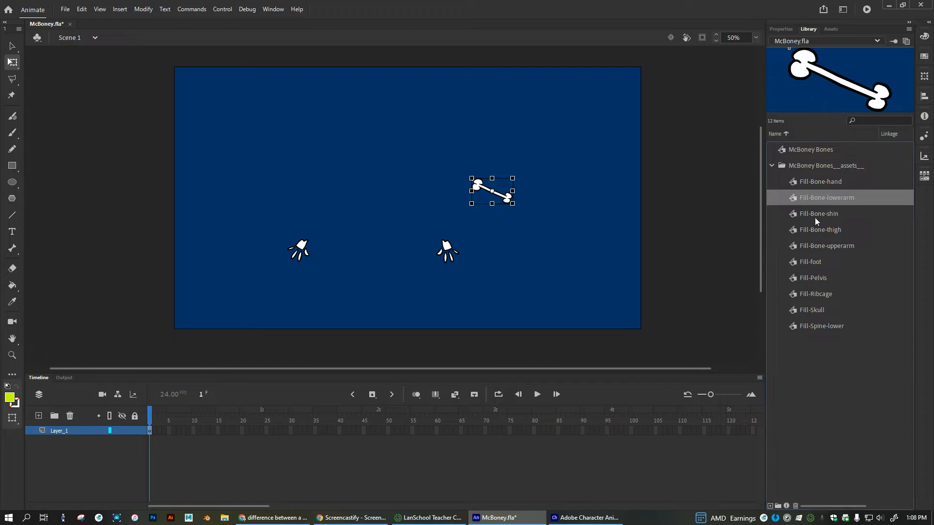
left_click_drag(816, 214, 679, 259)
left_click_drag(523, 282, 522, 282)
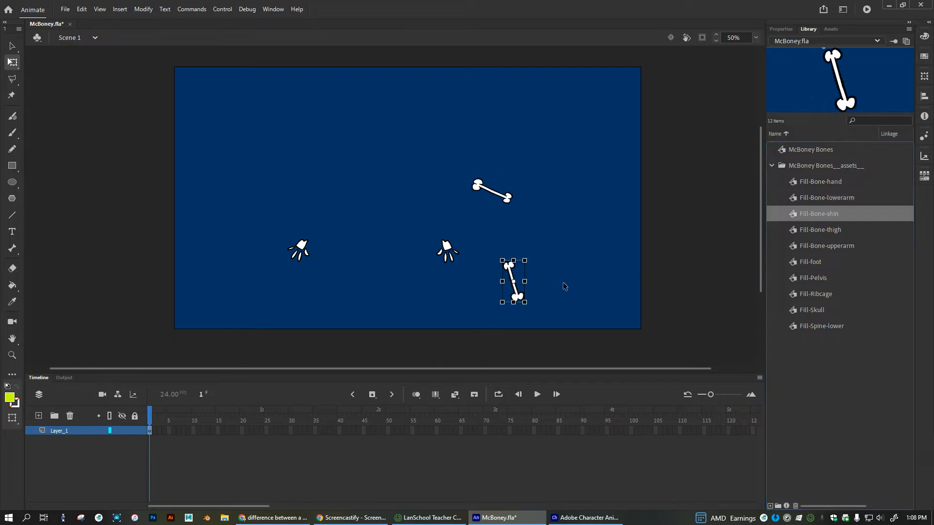
Step: Add a second Fill-Bone-shin, rotate it to mirror the first, and position both shins as lower legs between the hands
left_click_drag(658, 241, 359, 275)
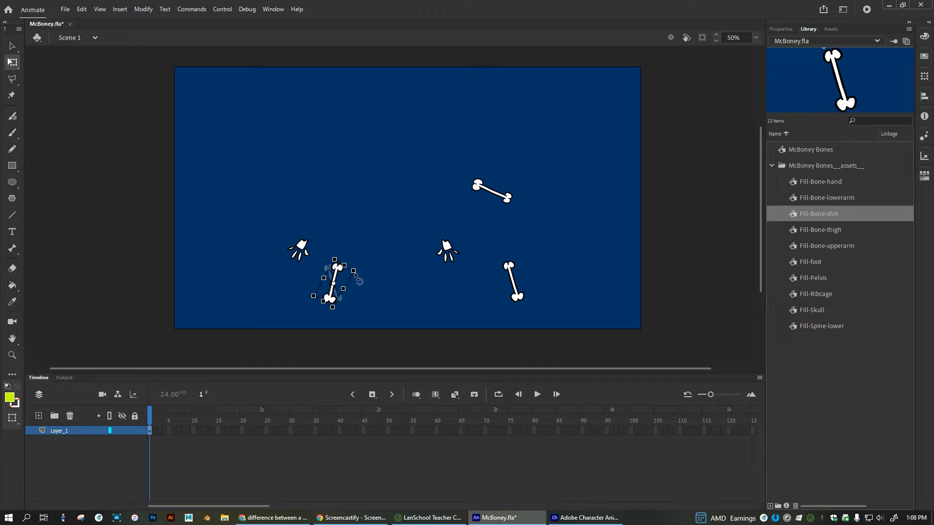
left_click_drag(508, 292, 393, 278)
left_click_drag(330, 284, 330, 273)
Step: Place two Fill-Bone-thigh instances above the shins, flipping the right one horizontally
left_click_drag(821, 230, 353, 226)
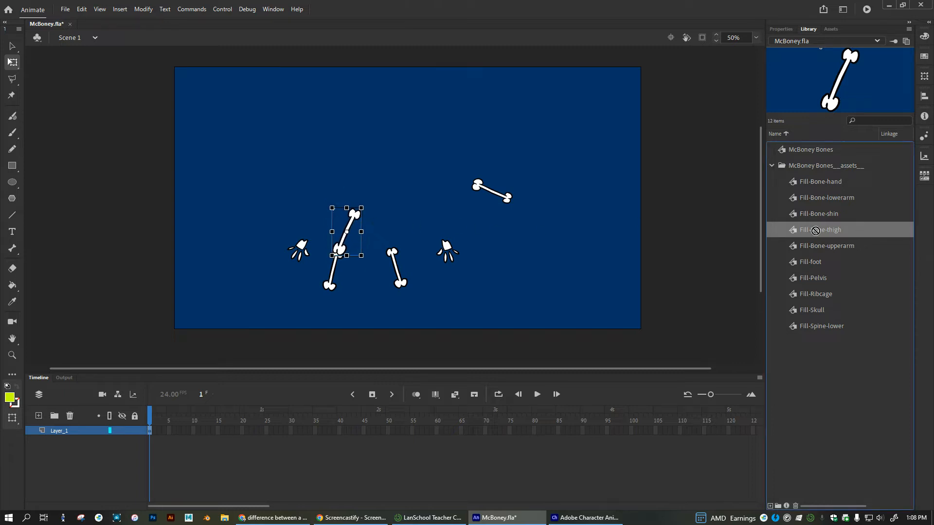
left_click_drag(433, 196, 433, 197)
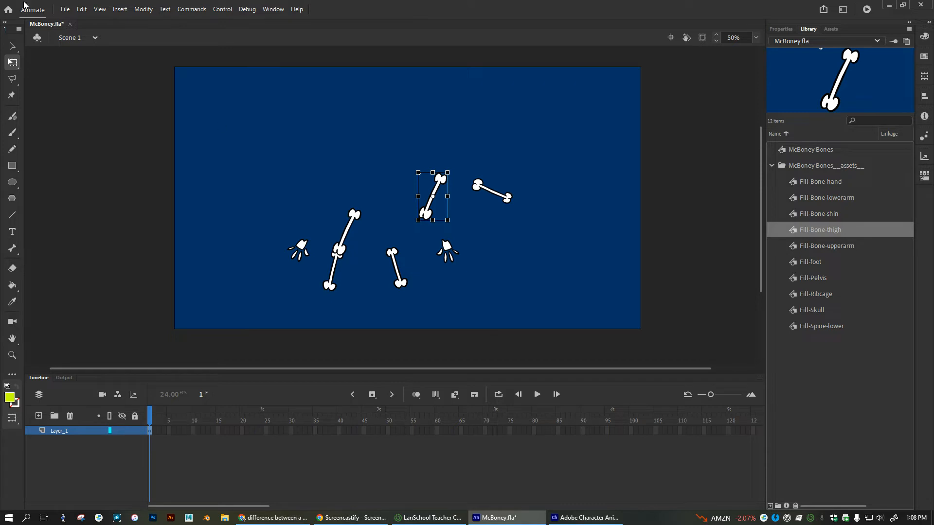
left_click(143, 9)
mouse_move(185, 130)
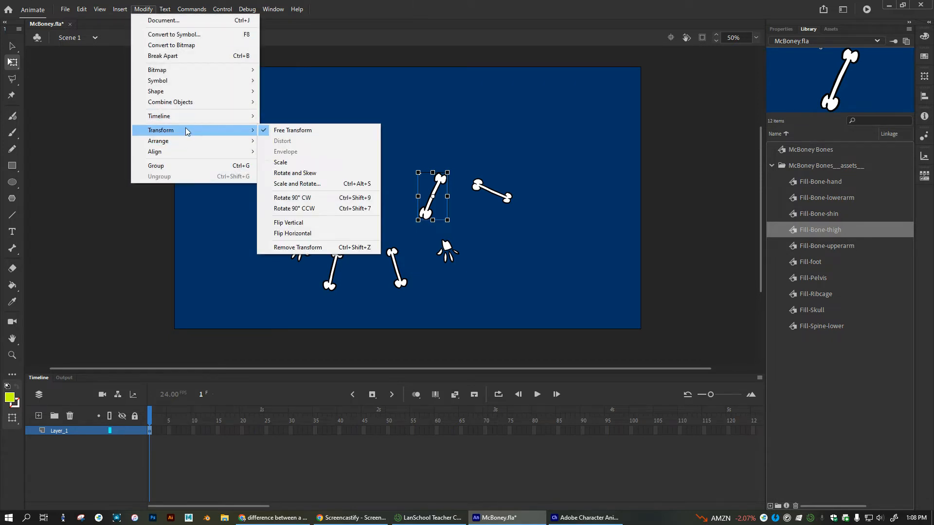
left_click(329, 233)
left_click_drag(443, 212, 392, 248)
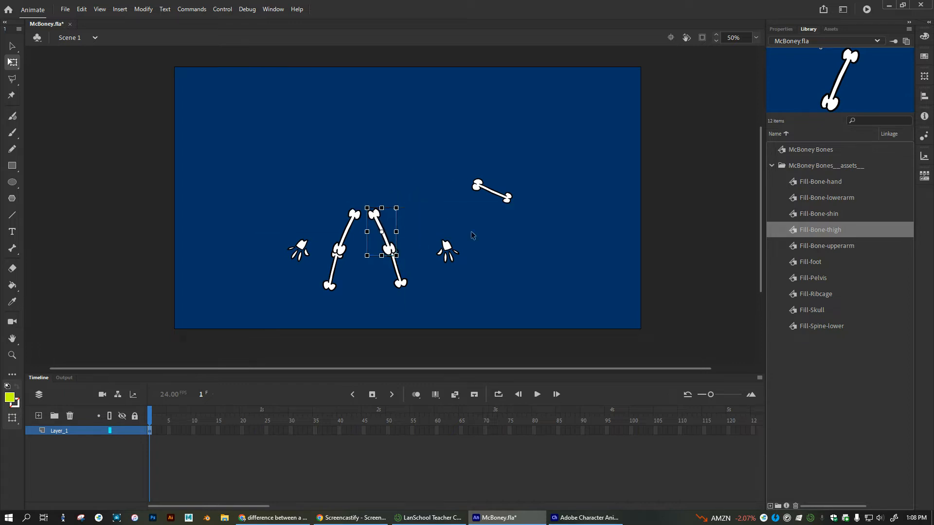
Step: Place one Fill-Bone-upperarm at the upper left of the stage and move the lower arm bone inward
left_click(821, 247)
left_click_drag(424, 162, 274, 141)
left_click_drag(495, 197, 423, 153)
left_click_drag(505, 199, 467, 190)
Step: Add a second Fill-Bone-upperarm, flip it horizontally, and position both upper arms level with each other above the legs
left_click_drag(830, 248, 410, 141)
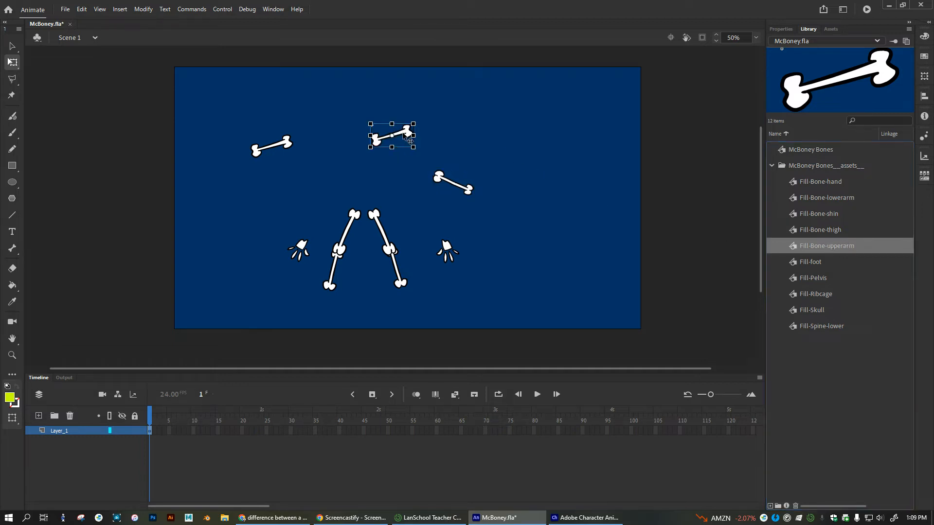
left_click(143, 9)
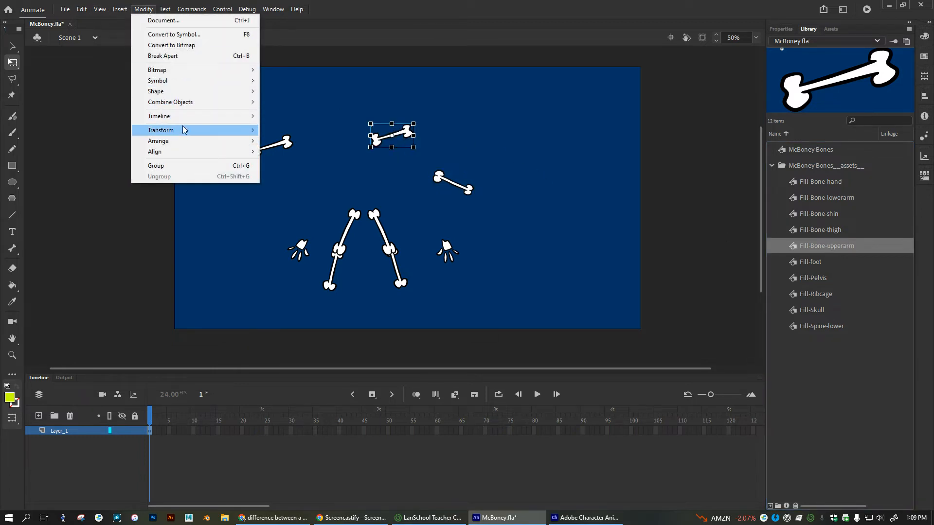
mouse_move(184, 130)
left_click(315, 233)
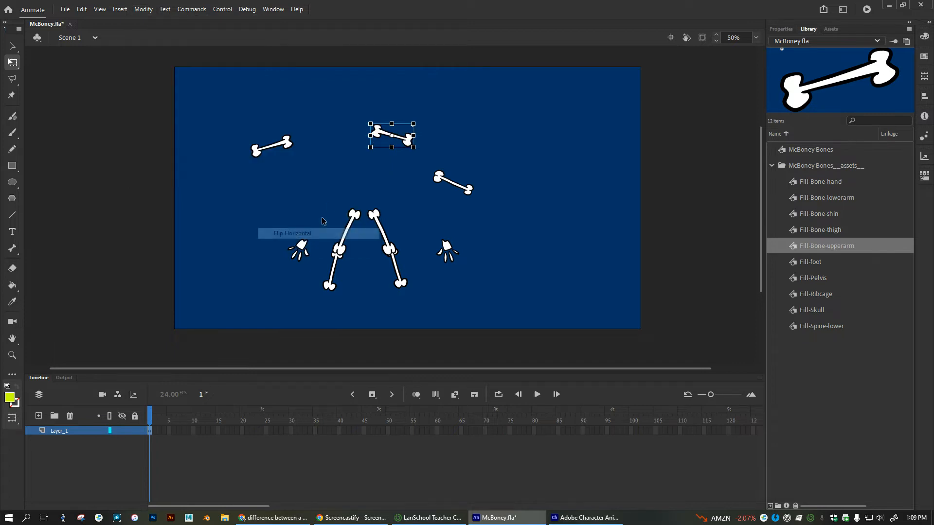
left_click_drag(408, 139, 428, 169)
left_click_drag(286, 152, 337, 171)
Step: Place a Fill-foot instance under each shin and flip the right foot horizontally
left_click_drag(818, 268, 735, 279)
left_click_drag(331, 300, 332, 306)
left_click_drag(813, 264, 397, 300)
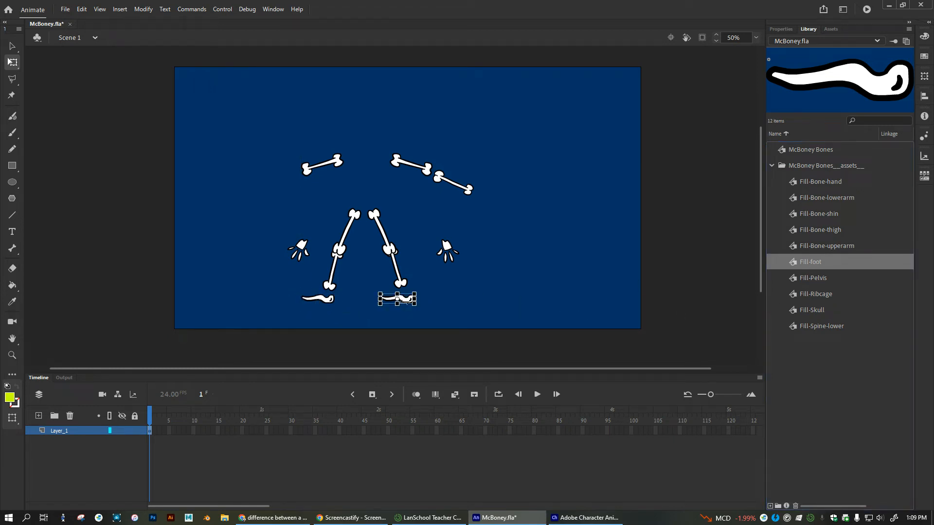
left_click(143, 8)
mouse_move(180, 130)
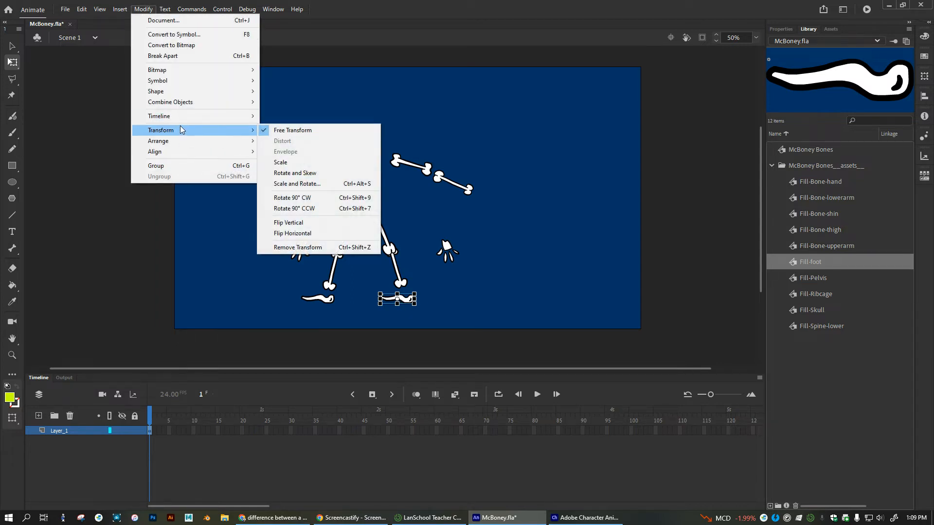
left_click(302, 231)
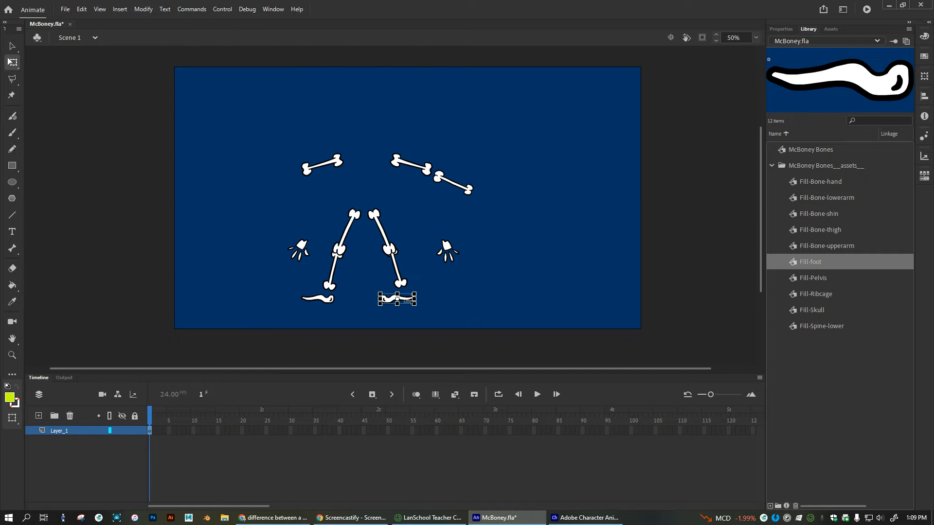
Step: Align both feet directly beneath the ends of the shins, with the toes pointing outward
left_click(330, 299)
left_click(395, 301)
key("ctrl+=")
key("space")
left_click_drag(469, 162, 469, 247)
left_click_drag(399, 281, 430, 266)
left_click_drag(246, 299, 245, 284)
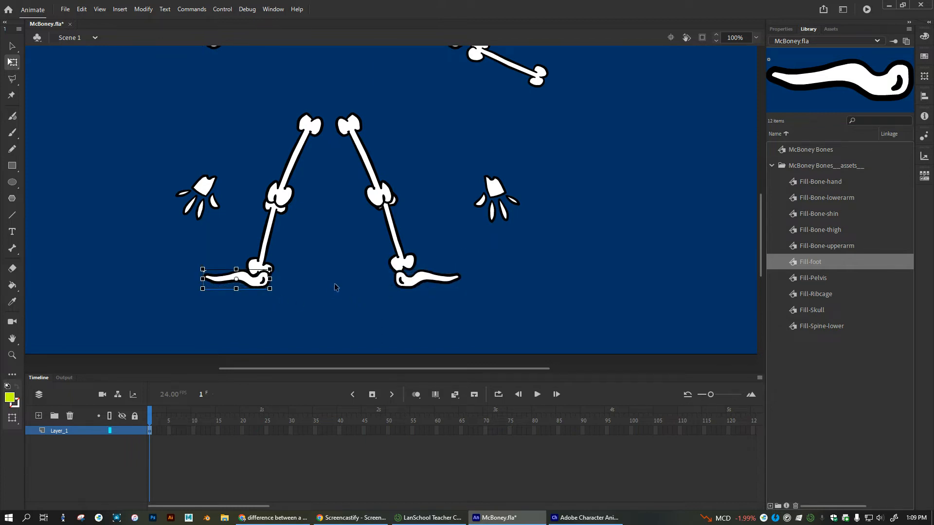
Step: Place Fill-Pelvis over the tops of the thighs and Fill-Ribcage between the two upper arms
scroll(555, 228, "up", 3)
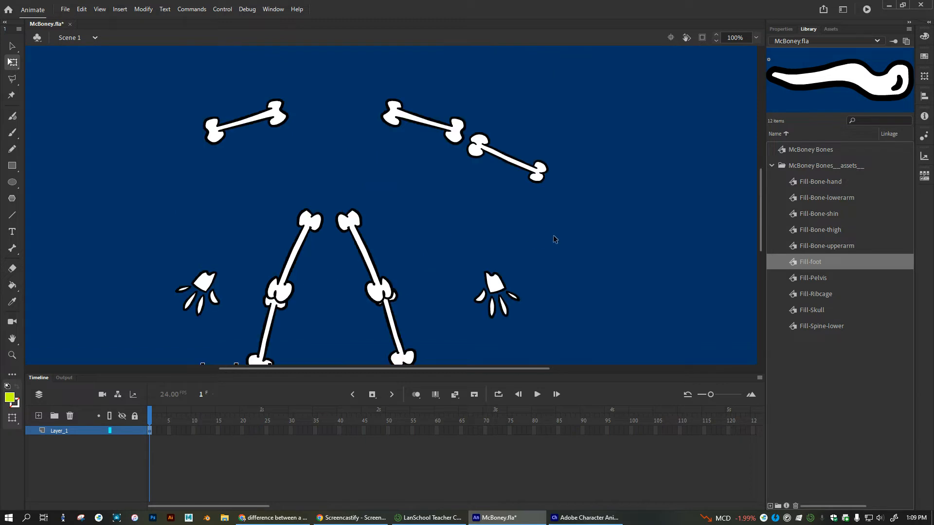
left_click(817, 282)
left_click_drag(430, 197, 350, 197)
left_click(830, 295)
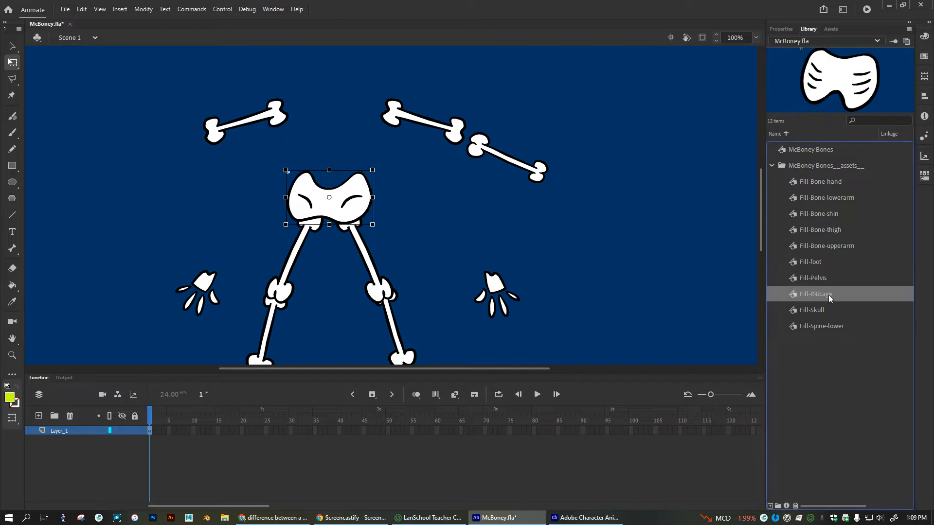
left_click_drag(334, 106, 353, 127)
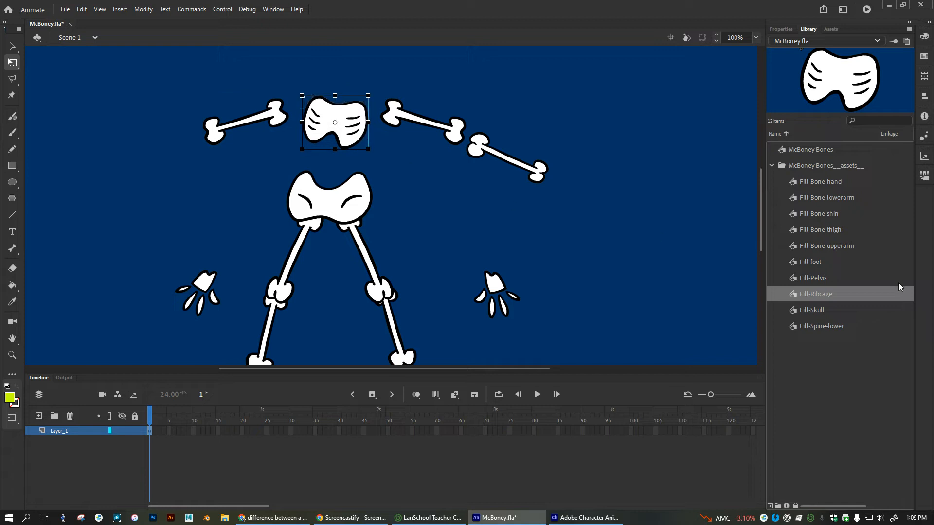
Step: Place Fill-Skull above the ribcage and Fill-Spine-lower between the ribcage and the pelvis
left_click(812, 311)
left_click_drag(574, 126, 592, 207)
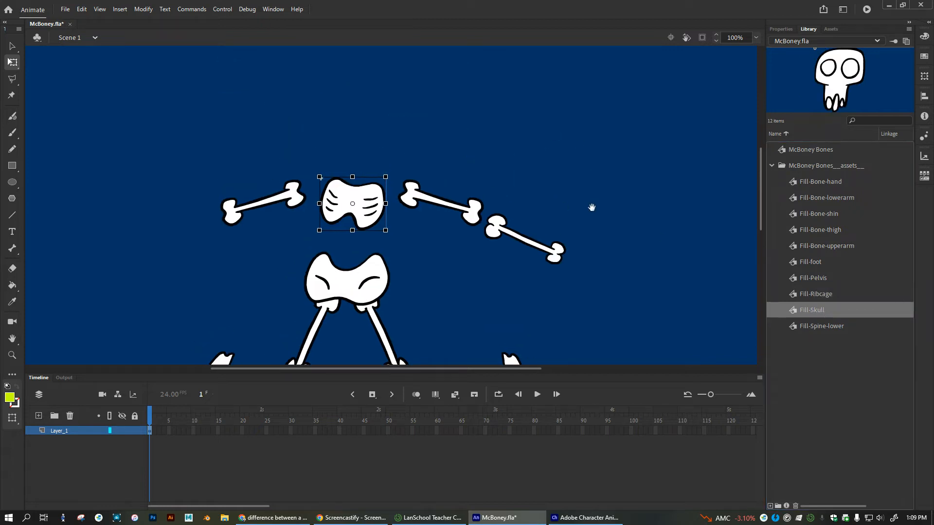
left_click_drag(800, 306, 376, 129)
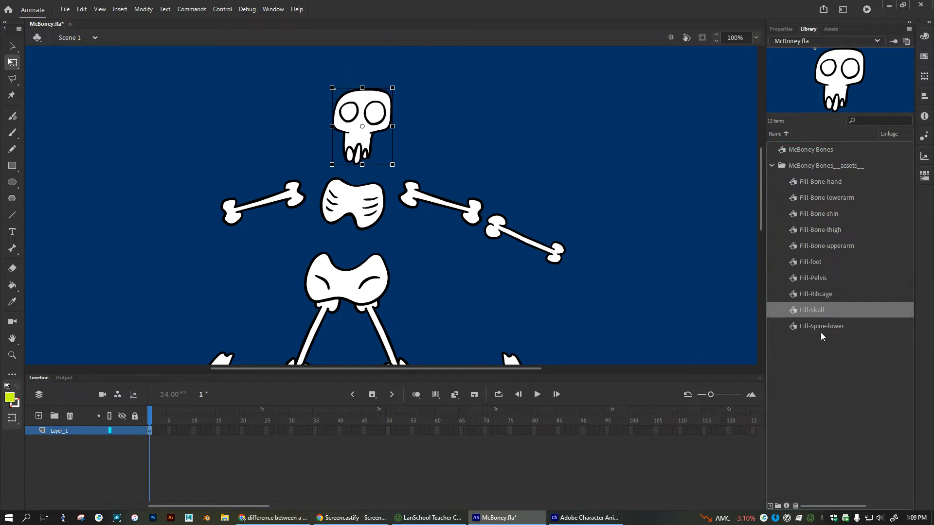
left_click(821, 327)
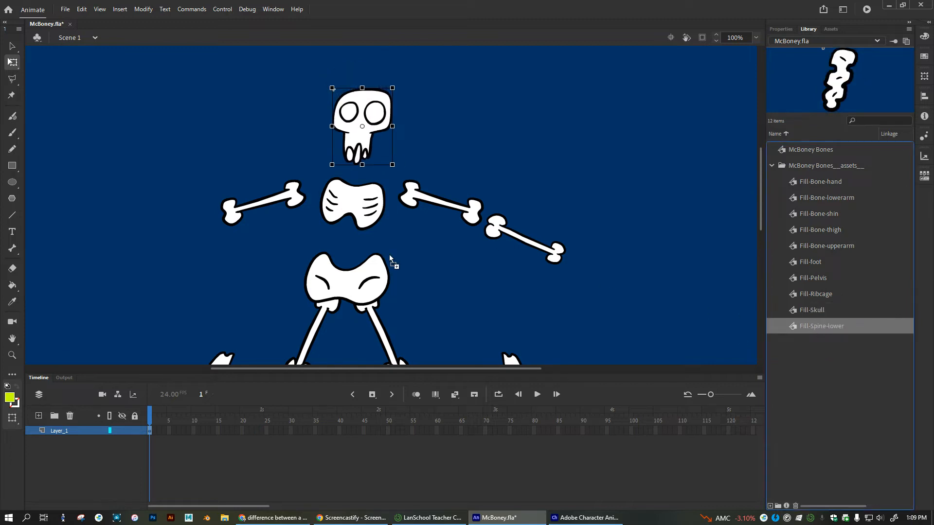
left_click_drag(349, 239, 347, 255)
left_click(521, 242)
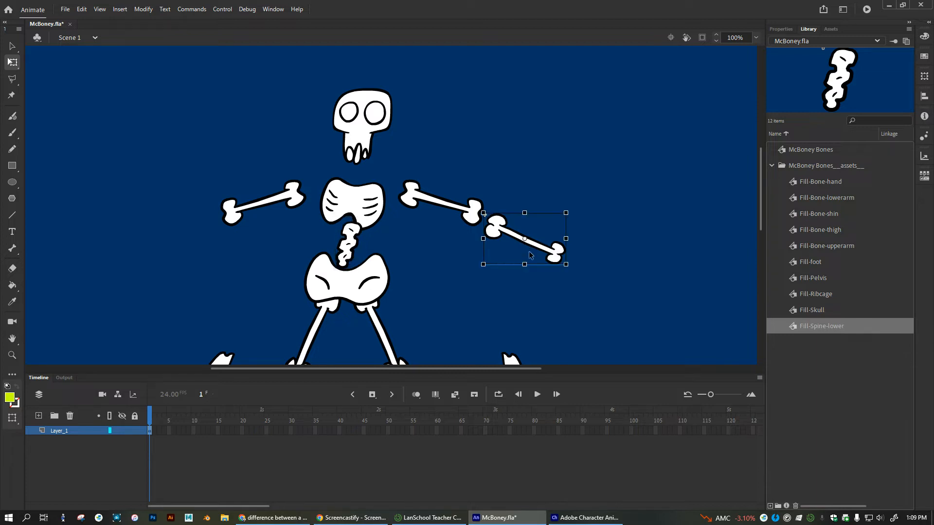
left_click(136, 11)
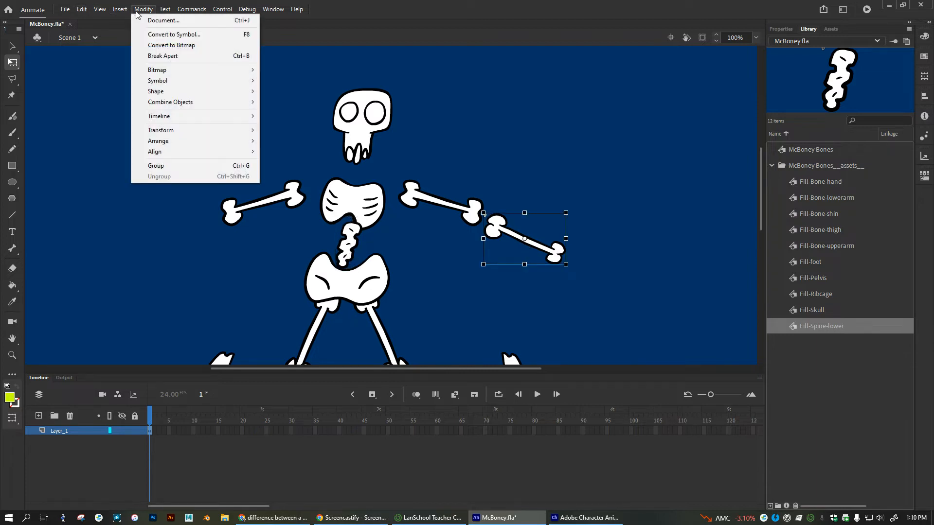
left_click(336, 5)
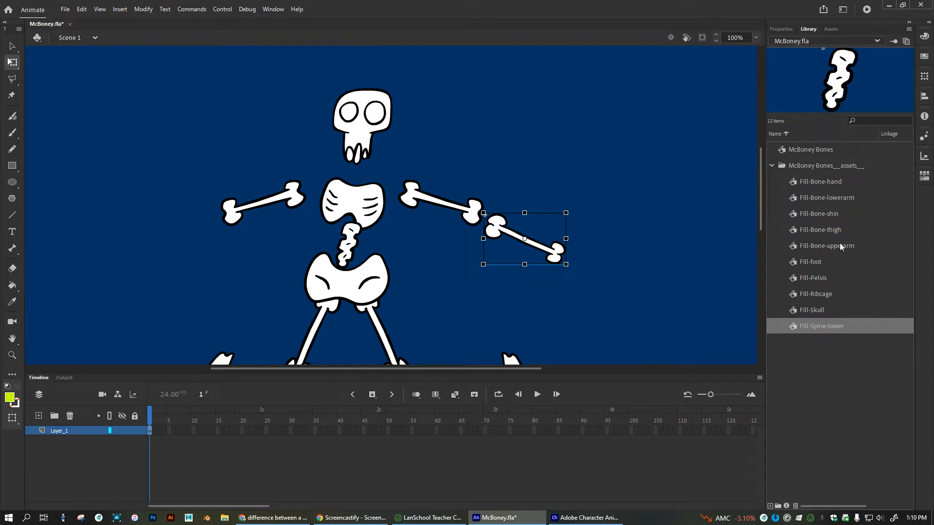
Step: Add a second Fill-Bone-lowerarm, flip it horizontally, and position it at the outer end of the left upper arm
left_click(828, 201)
left_click_drag(602, 197, 156, 249)
left_click(143, 9)
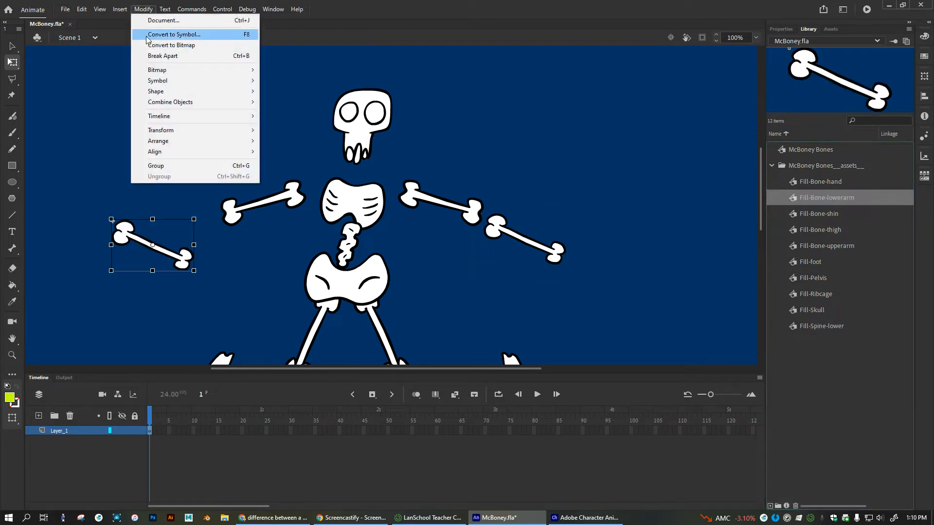
mouse_move(178, 132)
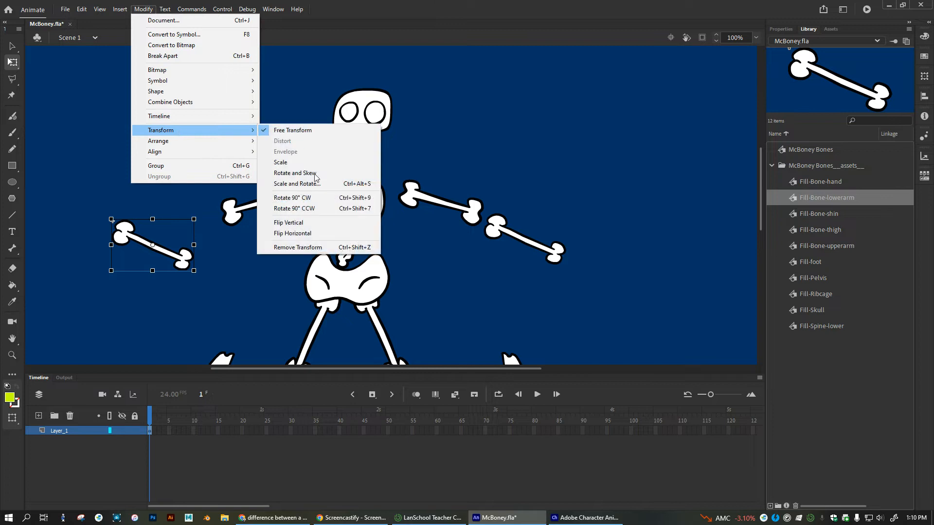
left_click(299, 234)
left_click_drag(181, 236, 217, 222)
Step: Shift the right arm's two bones and the left upper arm inward, closer to the ribcage
left_click_drag(553, 252, 544, 244)
left_click_drag(432, 204, 423, 197)
left_click(298, 195)
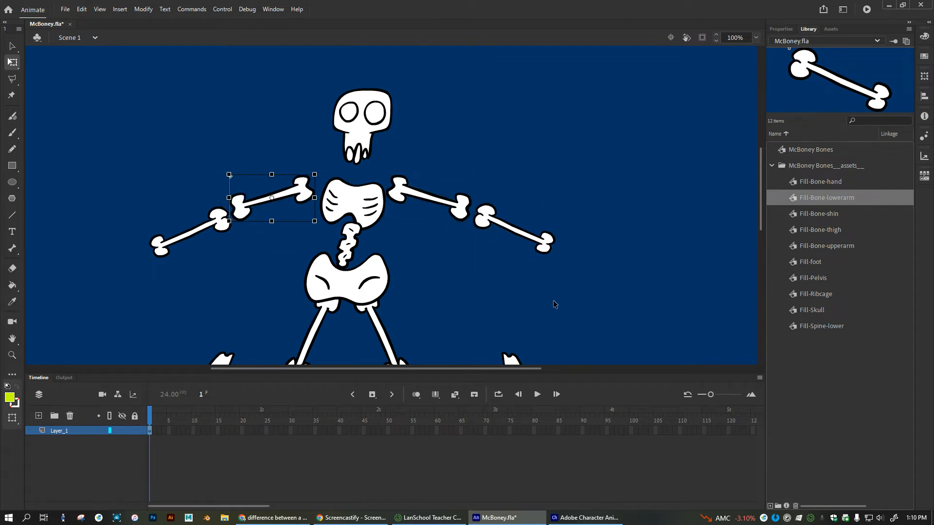
Step: Move both hands to the outer ends of the lower arms and angle them to continue the arms
scroll(489, 301, "down", 2)
scroll(489, 301, "up", 1)
left_click_drag(225, 280, 146, 181)
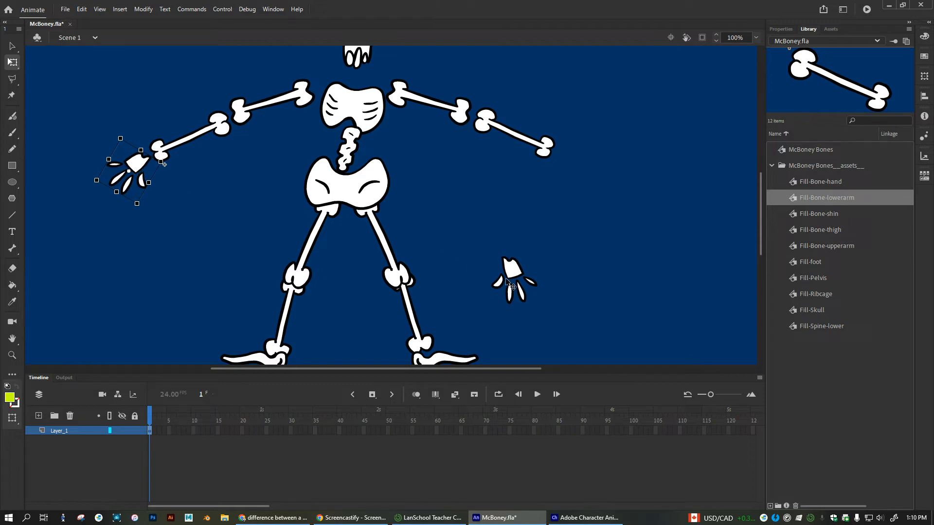
left_click_drag(513, 265, 580, 161)
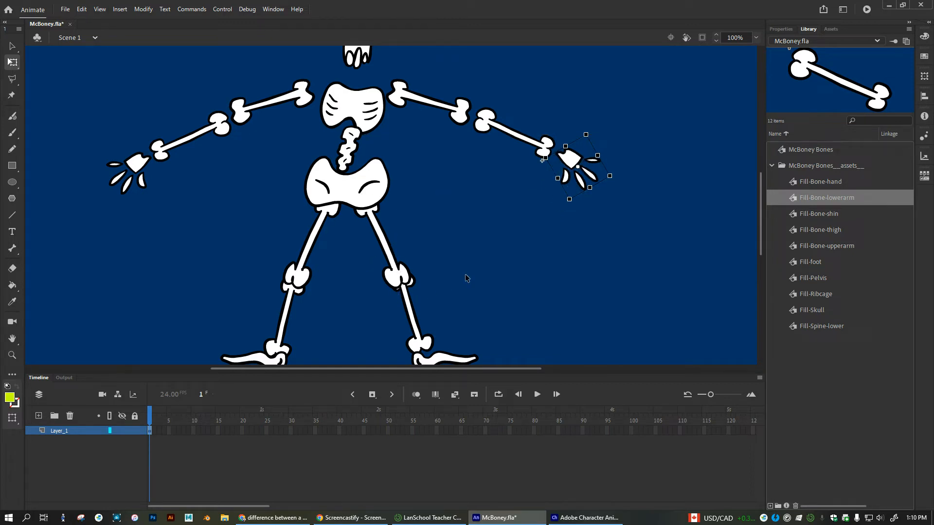
Step: Shift the right leg's foot, shin and thigh slightly downward, keeping the thigh joined to the pelvis
key("ctrl+minus")
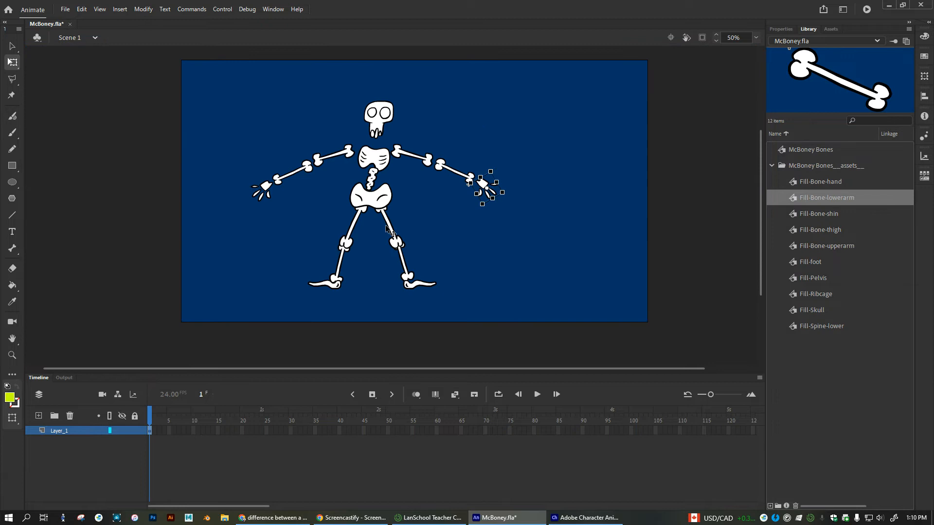
left_click_drag(416, 288, 417, 298)
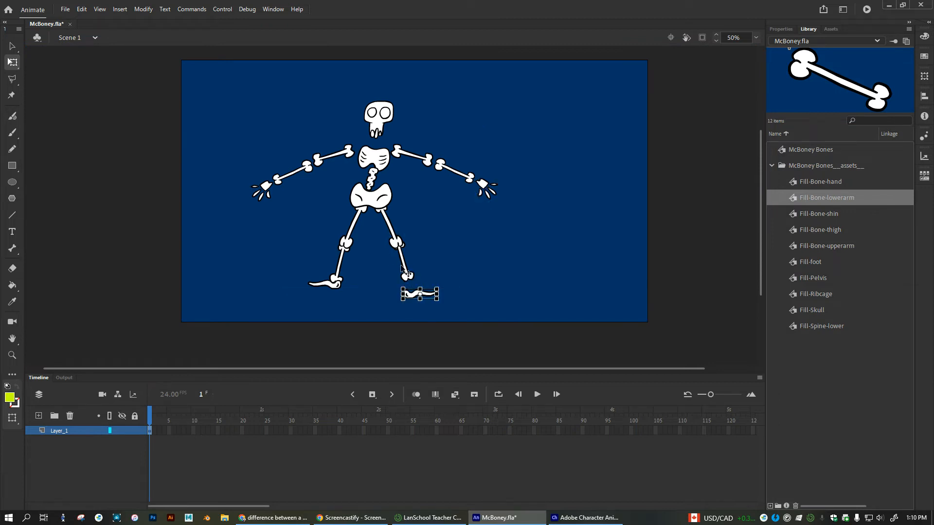
left_click_drag(407, 272, 408, 279)
left_click_drag(385, 221, 385, 225)
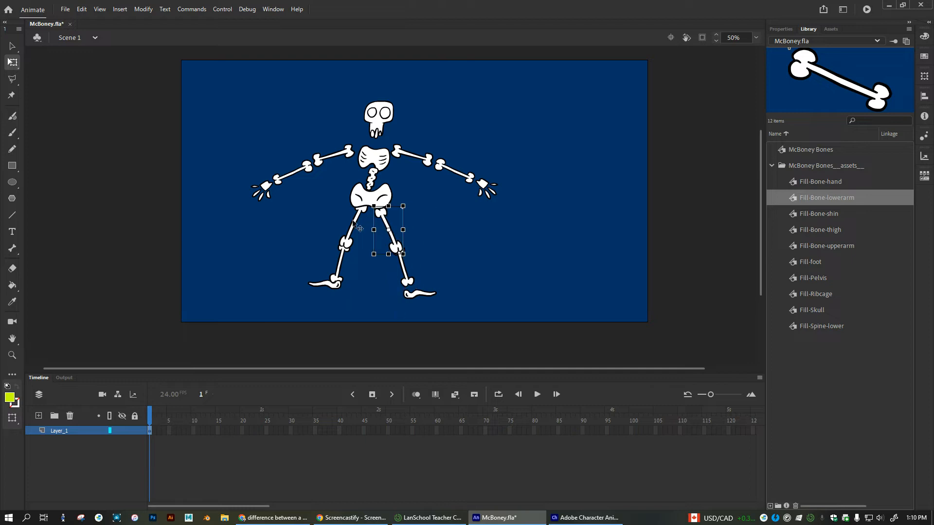
Step: Reposition the left leg's foot, shin and thigh to mirror the lowered right leg
left_click(327, 285)
left_click_drag(327, 287, 342, 272)
left_click(342, 266)
left_click_drag(353, 230, 347, 232)
left_click_drag(335, 268, 334, 269)
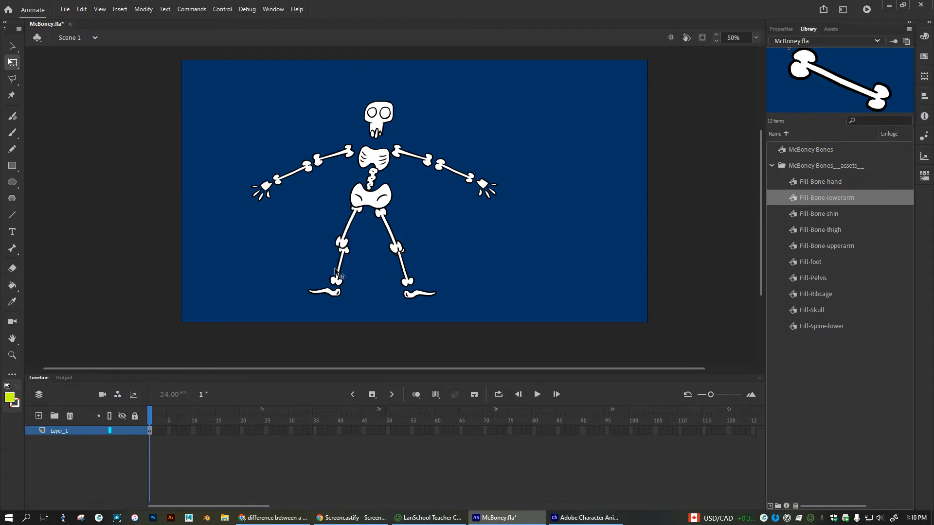
left_click(345, 280)
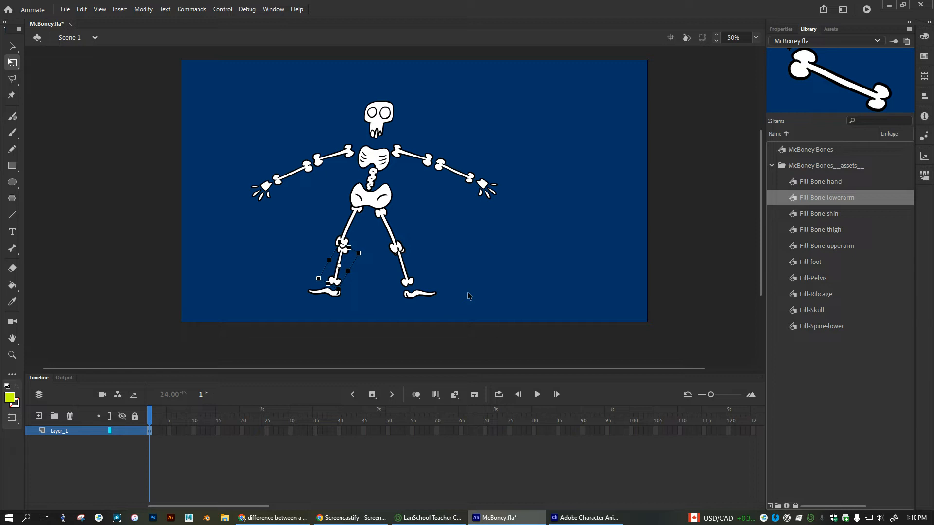
Step: Nudge the left foot outward until its heel sits beneath the end of the left shin
left_click(330, 294)
key("Left")
key("Left")
key("Left")
key("Left")
key("Left")
key("Left")
key("Left")
key("Left")
key("Left")
key("Left")
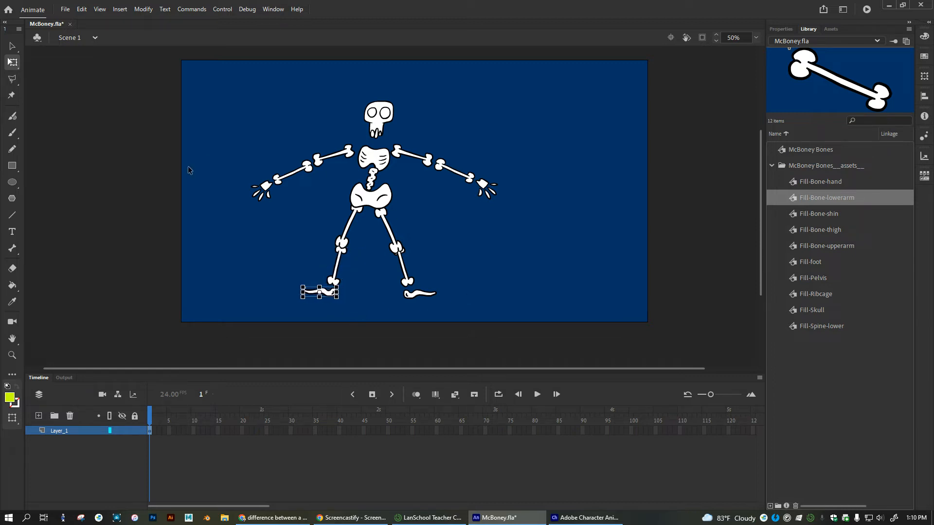
Step: Send the pelvis to the back so the thigh joints lie in front of it
left_click(387, 200)
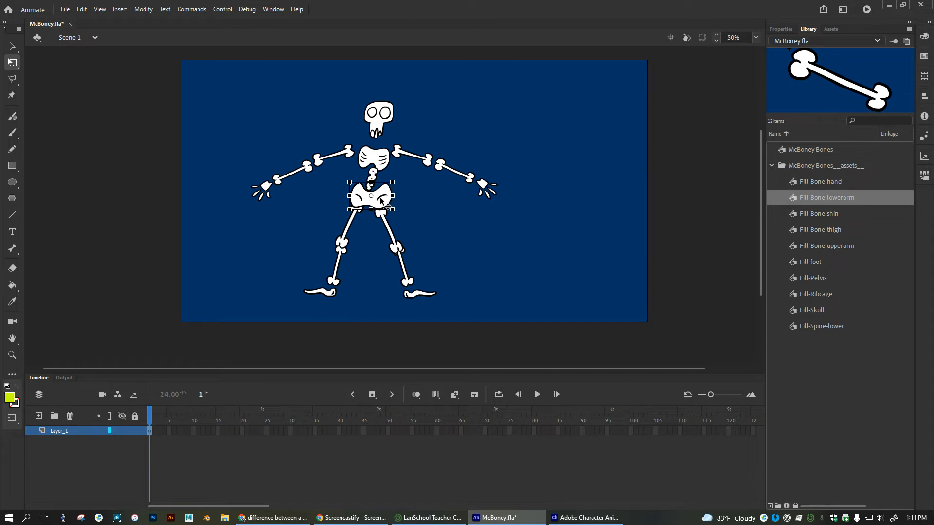
right_click(382, 200)
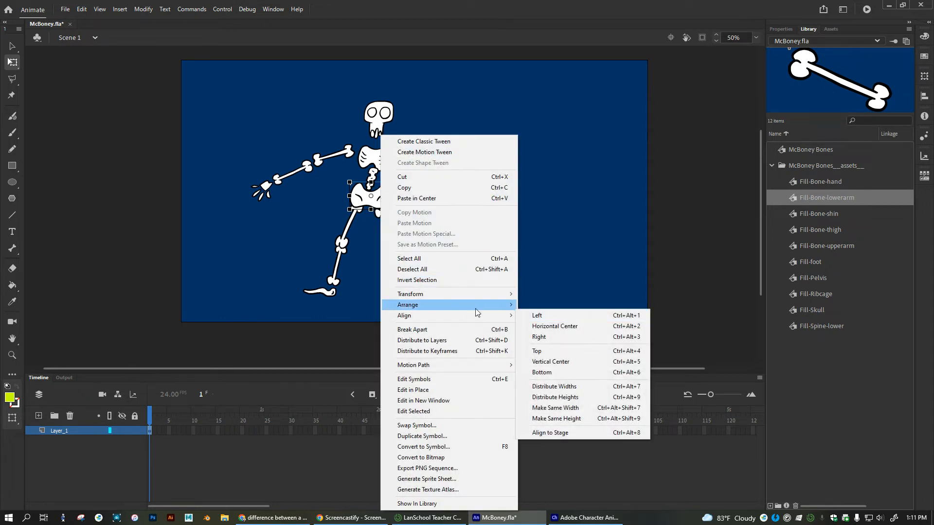
mouse_move(475, 312)
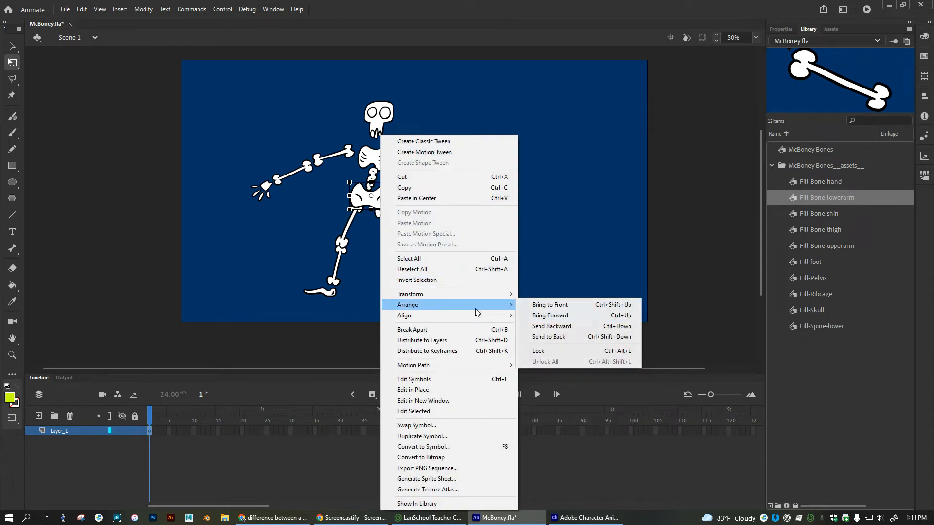
left_click(572, 339)
left_click(402, 261)
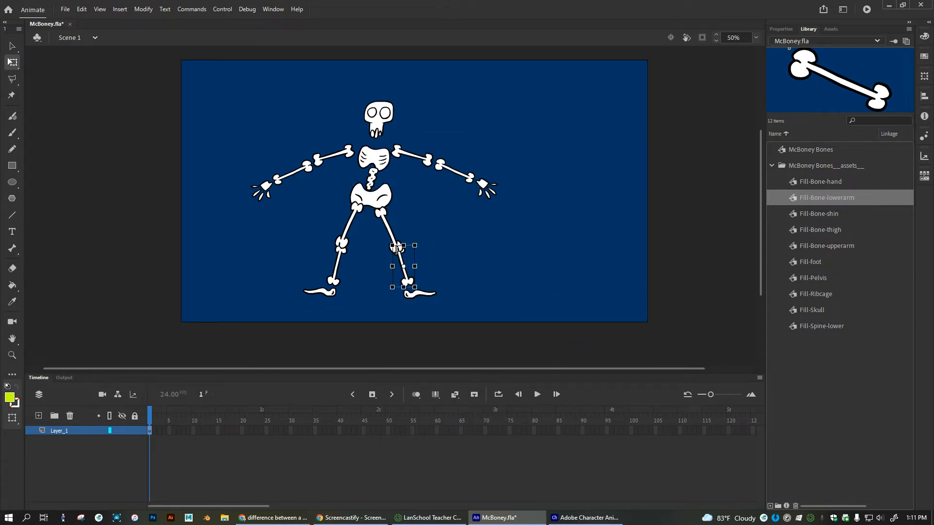
Step: Move both lower arms inward to overlap the upper arms at the elbows, and bring the right lower arm forward
left_click_drag(298, 173, 308, 169)
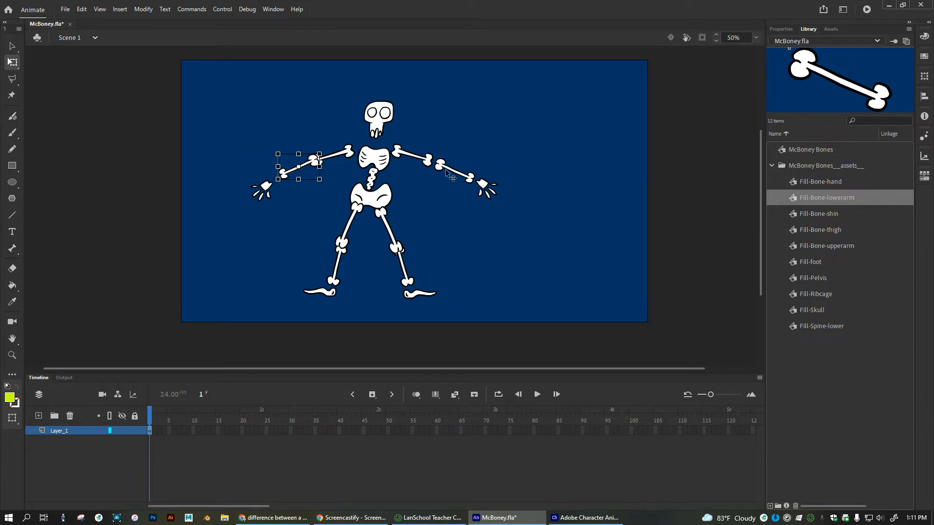
left_click_drag(450, 170, 440, 168)
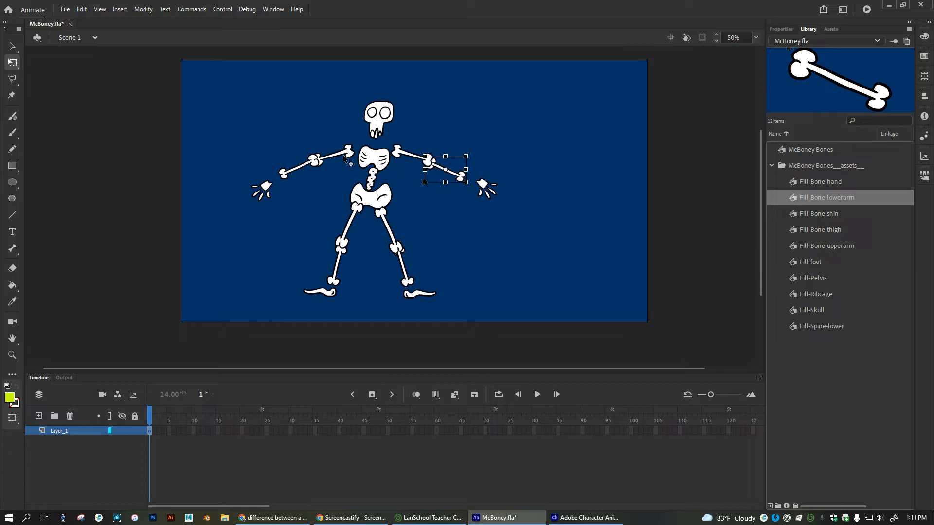
right_click(457, 175)
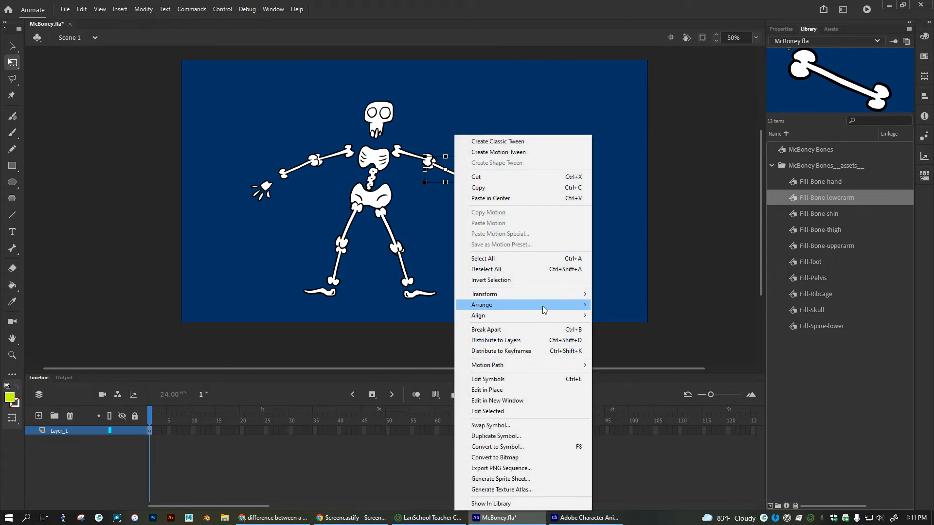
mouse_move(542, 306)
left_click(638, 316)
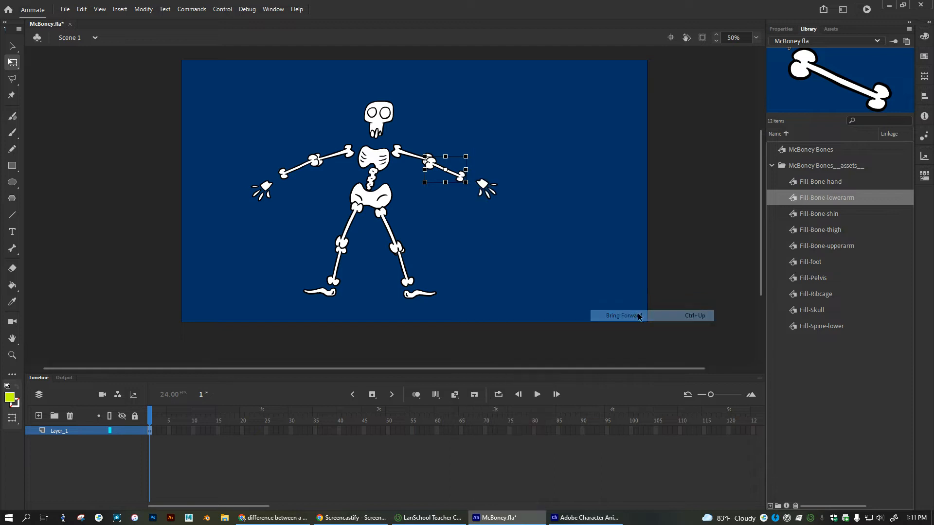
Step: Move both hands onto the ends of the lower arms and bring them to the front
left_click_drag(488, 189, 475, 191)
left_click_drag(272, 194, 284, 187)
left_click(474, 193, "shift")
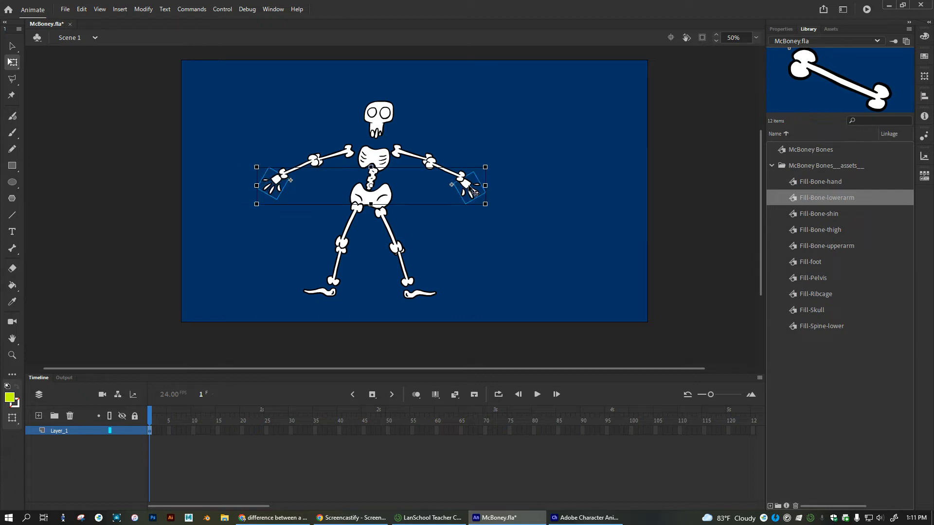
right_click(476, 188)
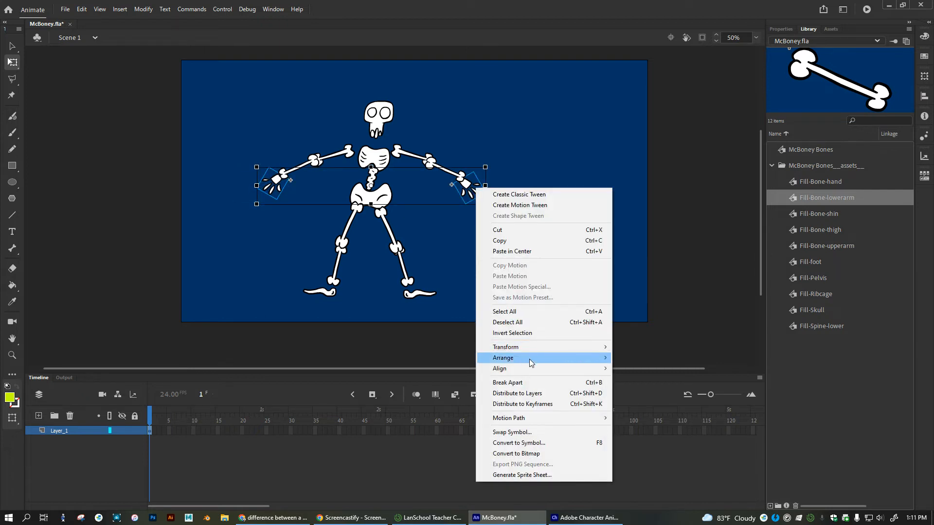
mouse_move(529, 360)
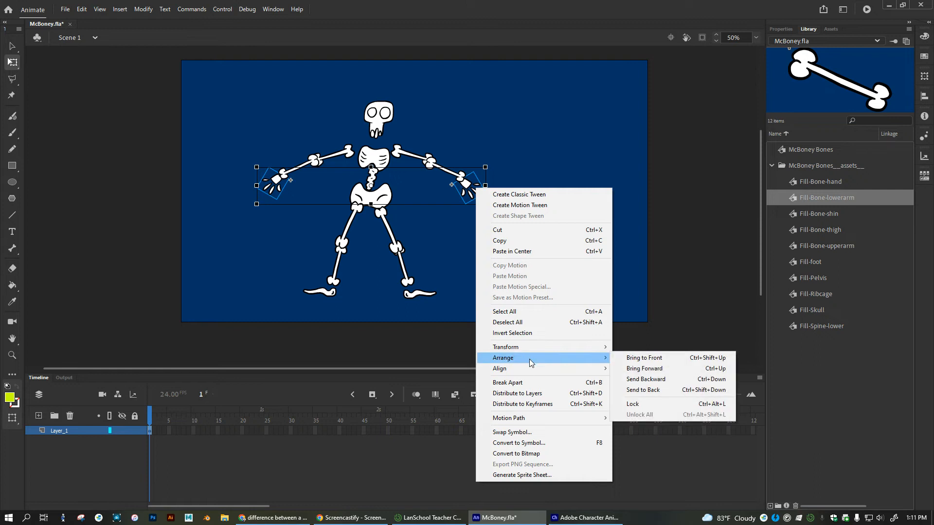
left_click(681, 357)
left_click(480, 209)
left_click(474, 188)
left_click_drag(469, 182, 475, 186)
left_click(484, 251)
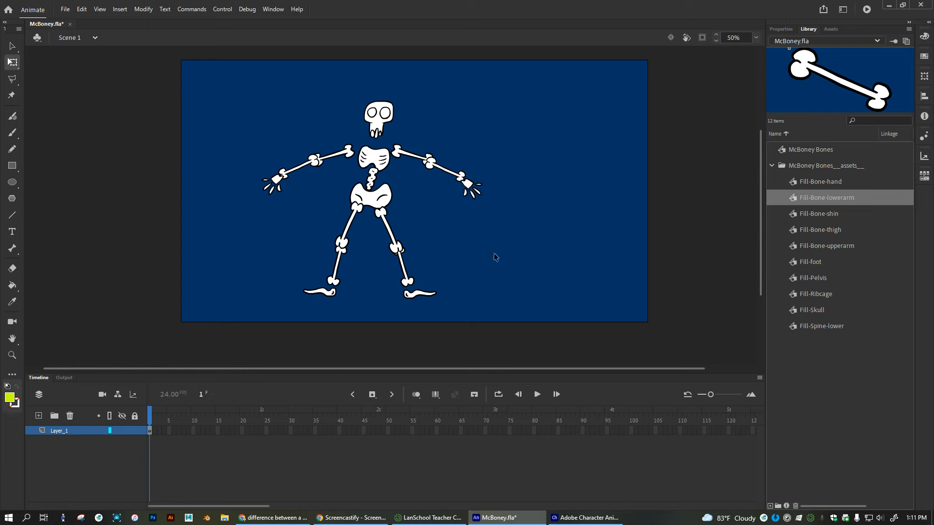
Step: Lower the skull toward the ribcage and fine-tune both shins' positions between the knees and feet
left_click_drag(388, 125, 387, 130)
left_click(496, 165)
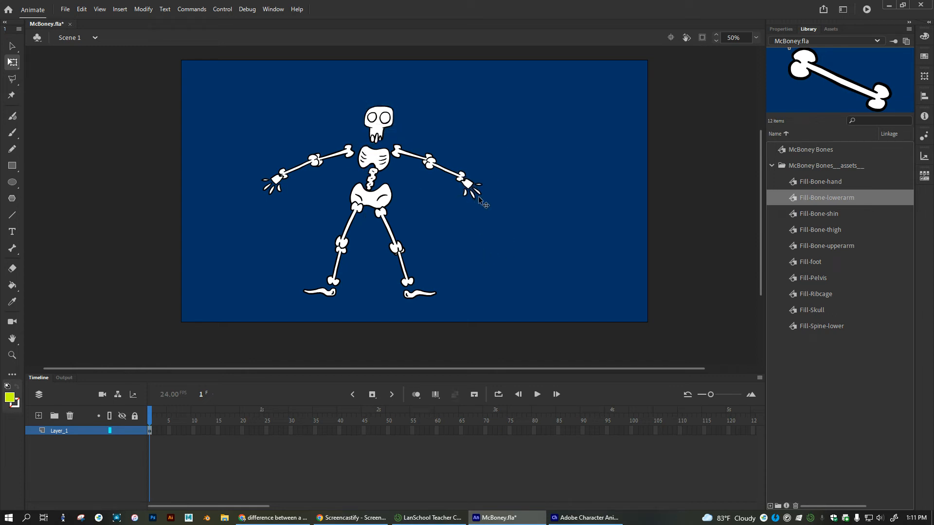
left_click(398, 264)
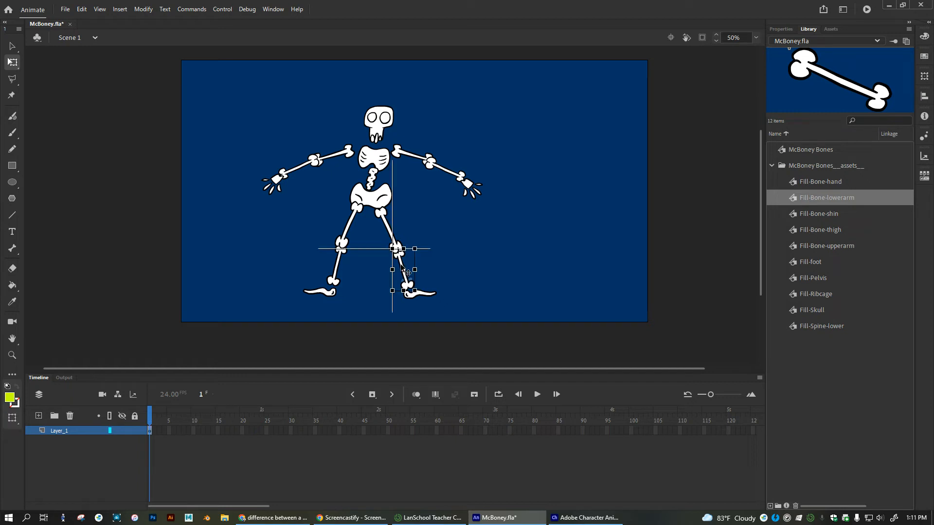
left_click_drag(336, 267, 336, 268)
left_click(525, 265)
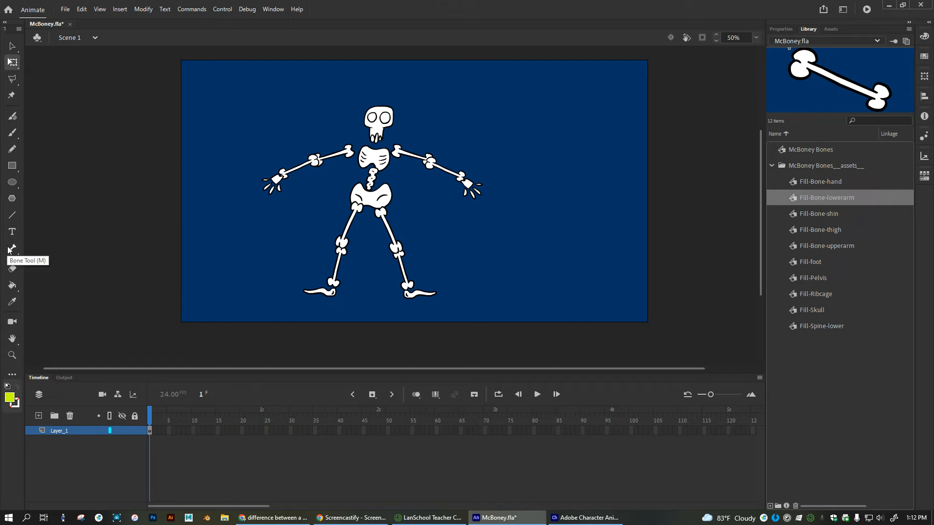
left_click(12, 377)
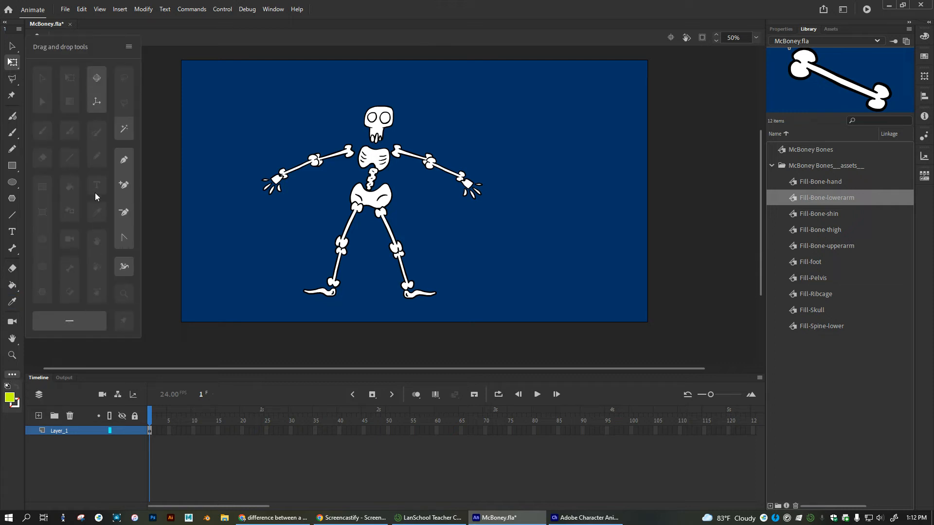
key("m")
left_click(13, 375)
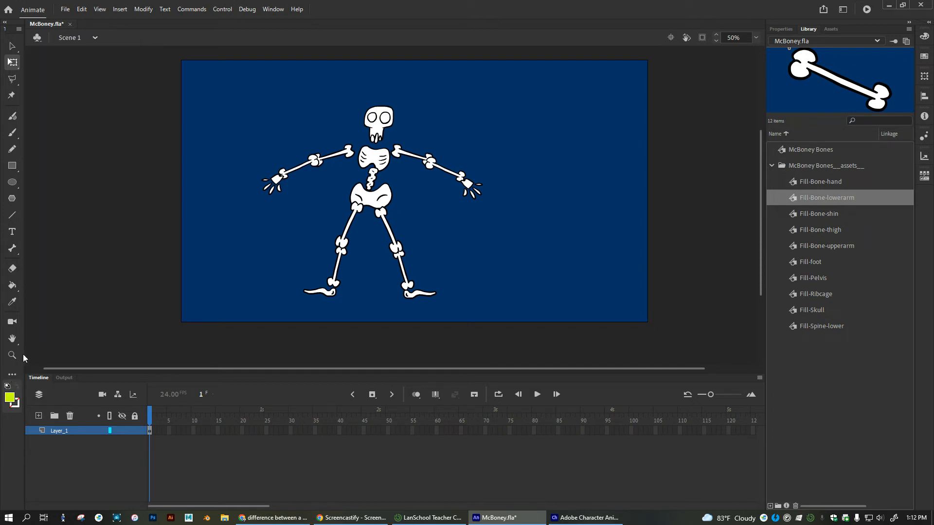
Step: With the Bone tool, link the ribcage to the skull and to both arms, chaining each arm through elbow to hand
left_click(13, 250)
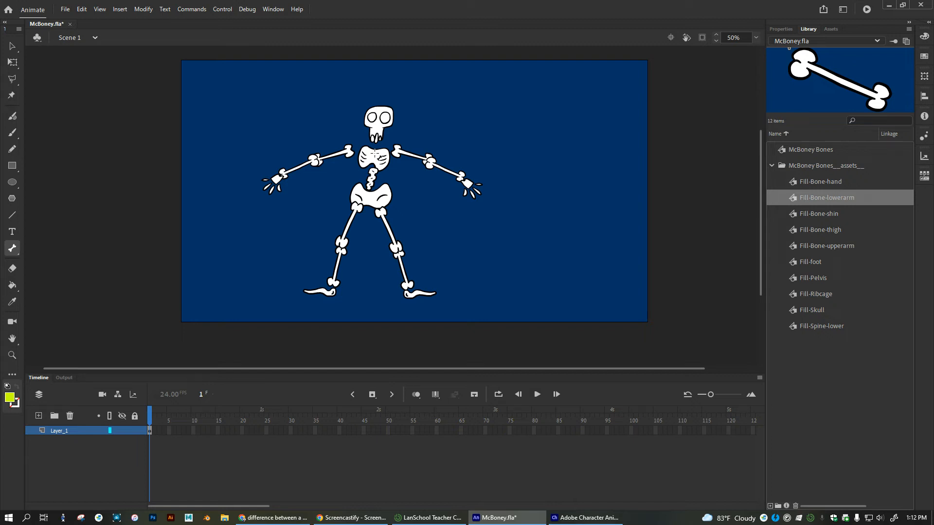
left_click_drag(375, 154, 376, 139)
left_click_drag(378, 140, 378, 140)
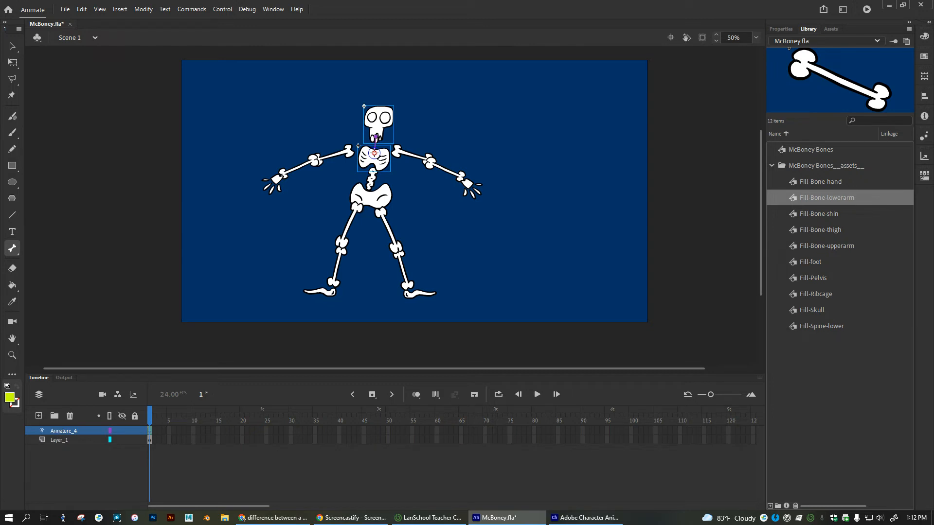
left_click_drag(375, 154, 466, 183)
left_click_drag(374, 154, 278, 180)
Step: Extend the armature from the ribcage to the pelvis and down both legs through thighs and shins to the feet
left_click_drag(374, 153, 344, 261)
left_click_drag(341, 251, 331, 292)
left_click_drag(383, 212, 408, 289)
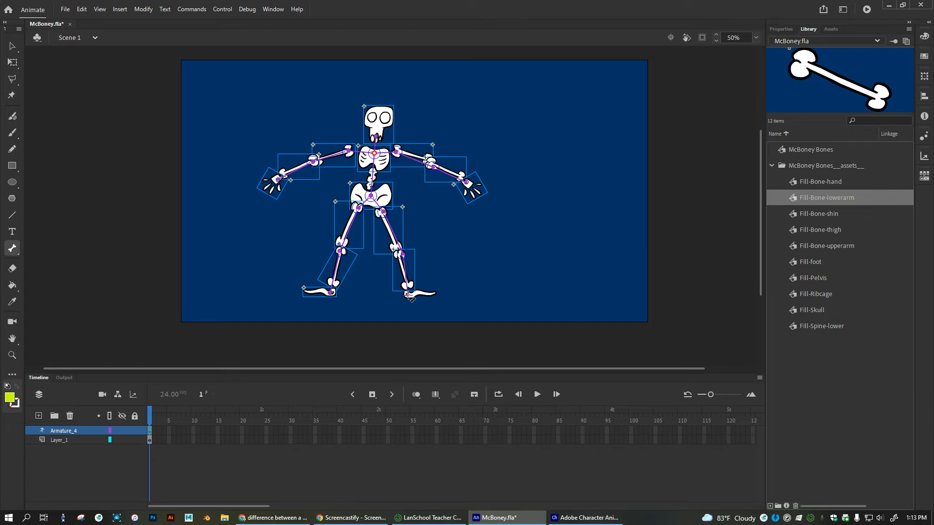
left_click_drag(412, 298, 410, 296)
Step: Use Free Transform to shift the left upper arm's transformation point slightly further into the bone's shoulder end
left_click(12, 46)
left_click(273, 241)
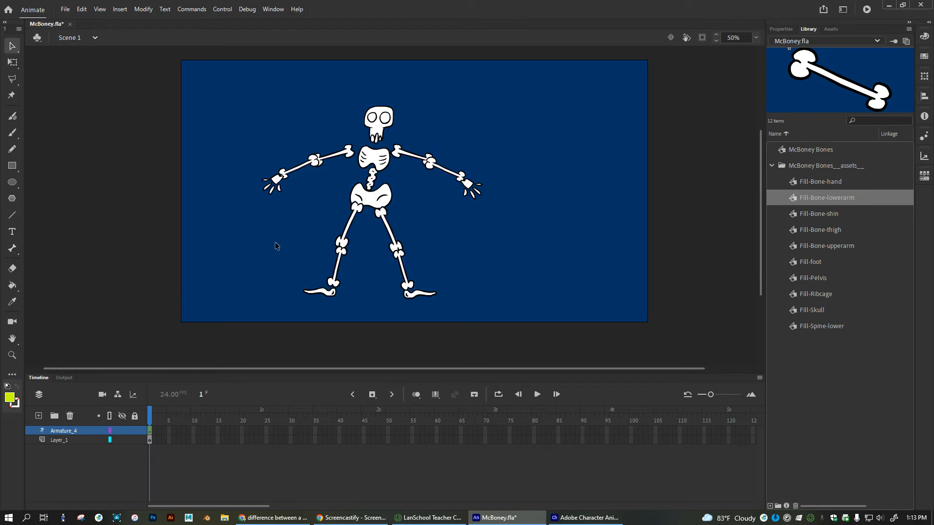
left_click(370, 161)
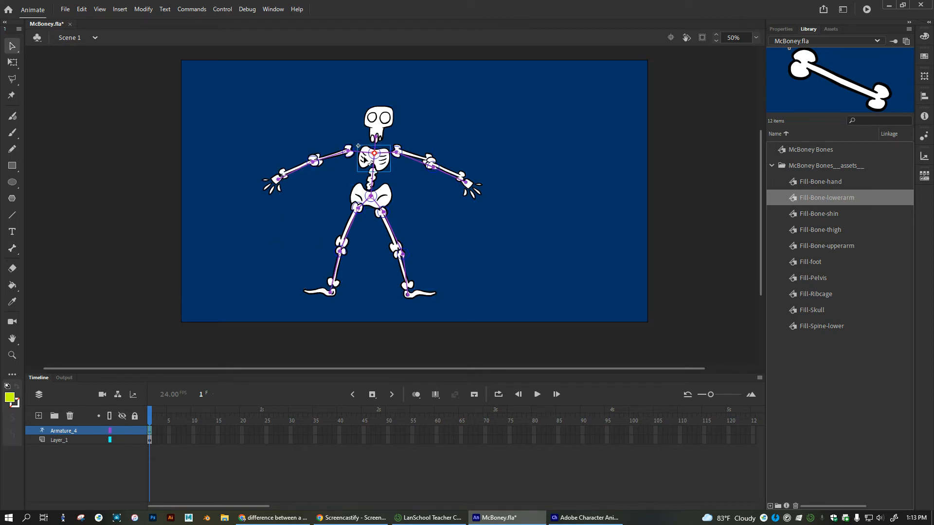
left_click(13, 62)
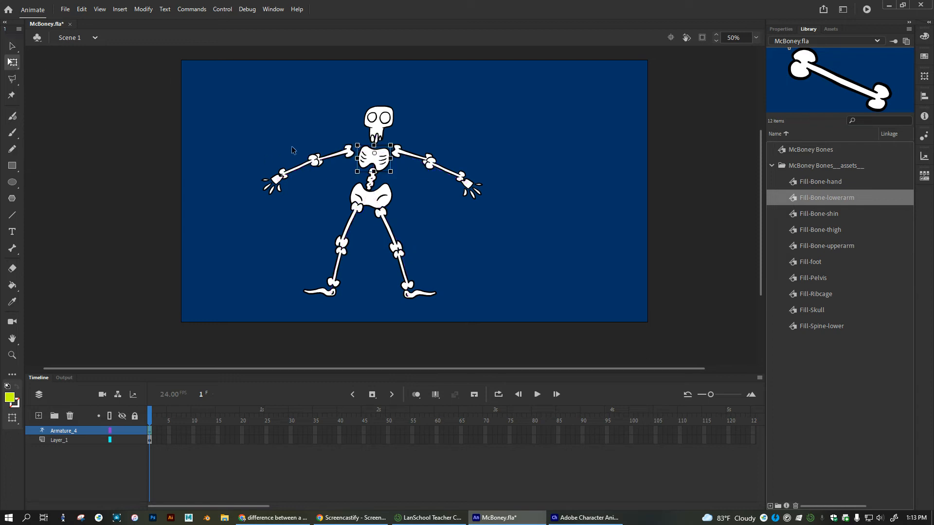
left_click(331, 157)
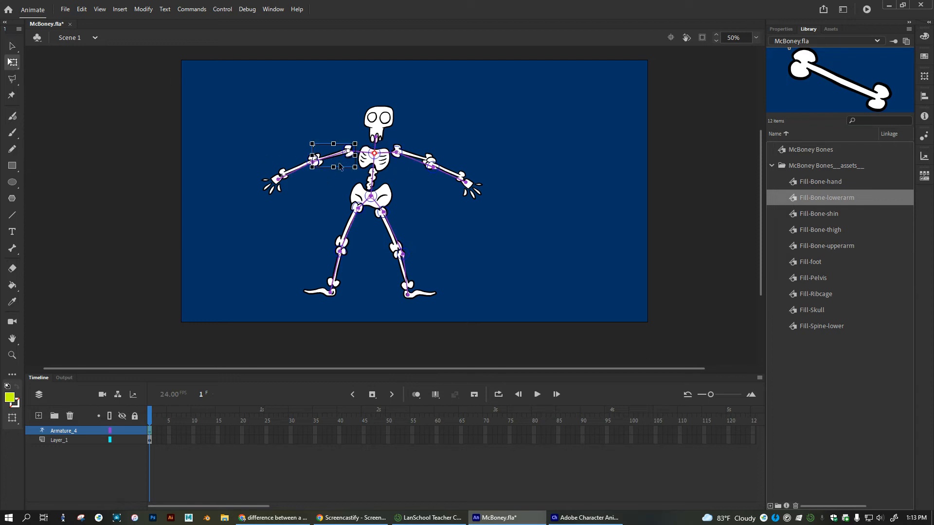
key("ctrl+=")
key("ctrl+=")
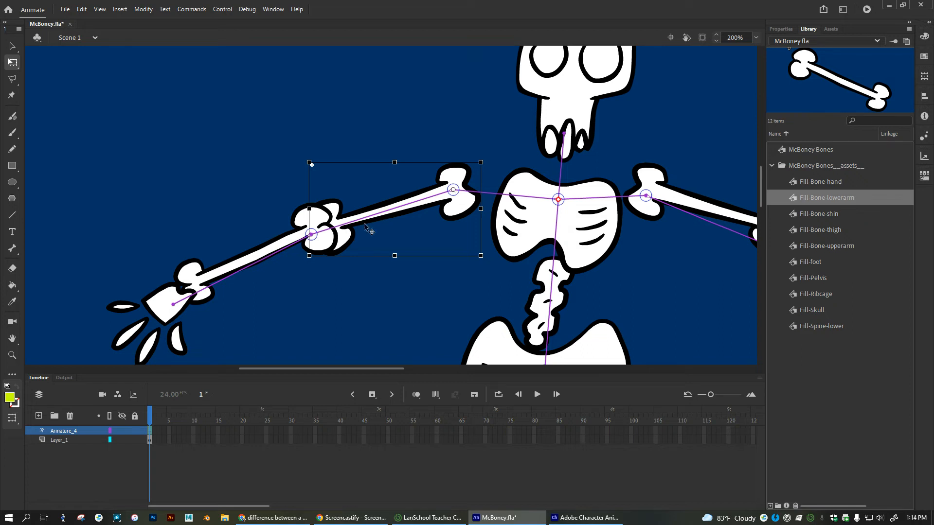
mouse_move(454, 189)
left_mouse_down()
mouse_move(419, 206)
mouse_move(461, 190)
left_mouse_up()
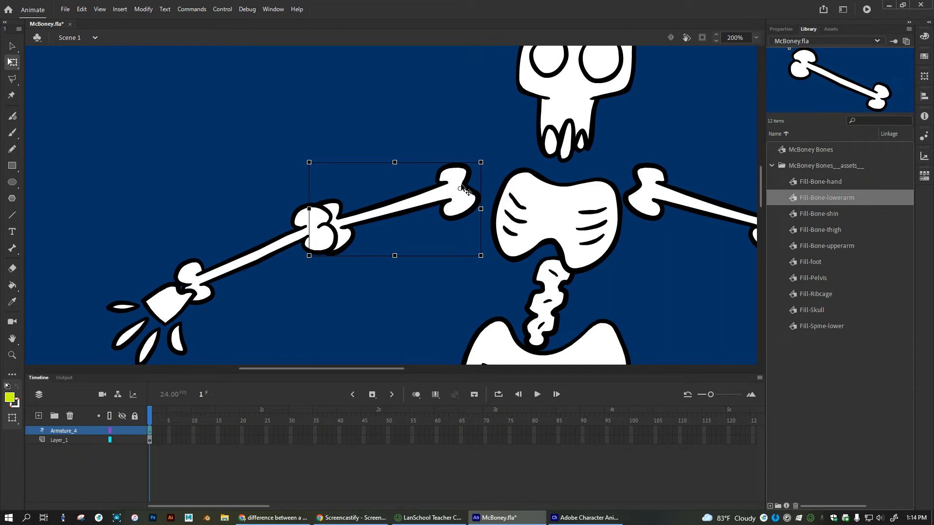
Step: Center the left arm's elbow joint on the overlapping bone ends and move the wrist joint to the base of the hand
left_click(246, 265)
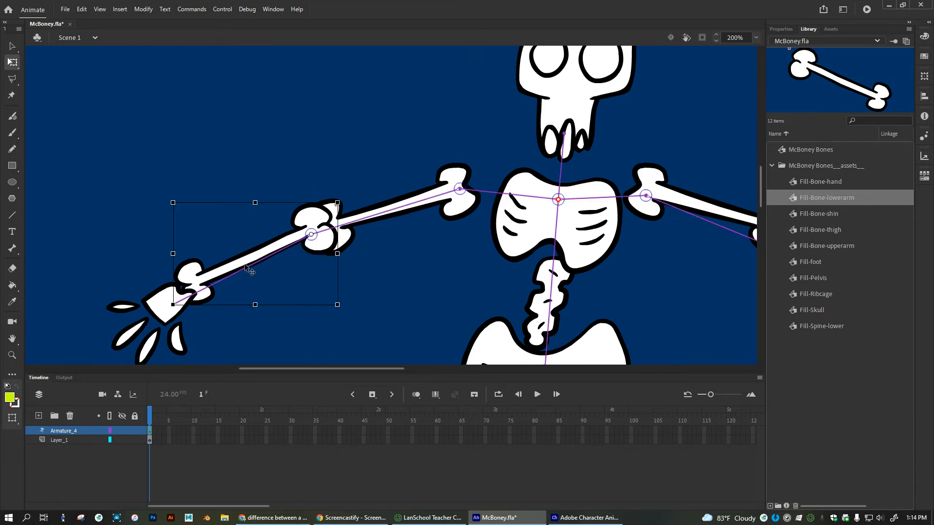
left_click_drag(311, 235, 319, 224)
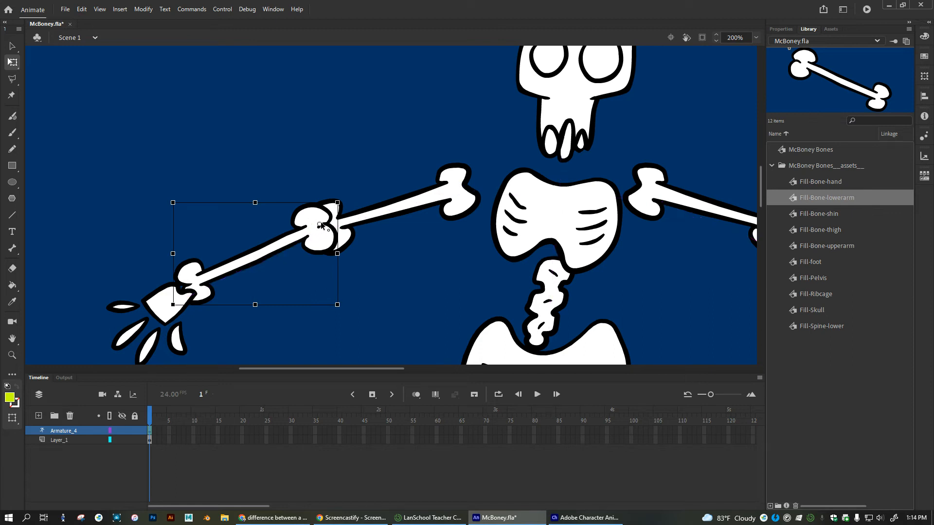
left_click(377, 214)
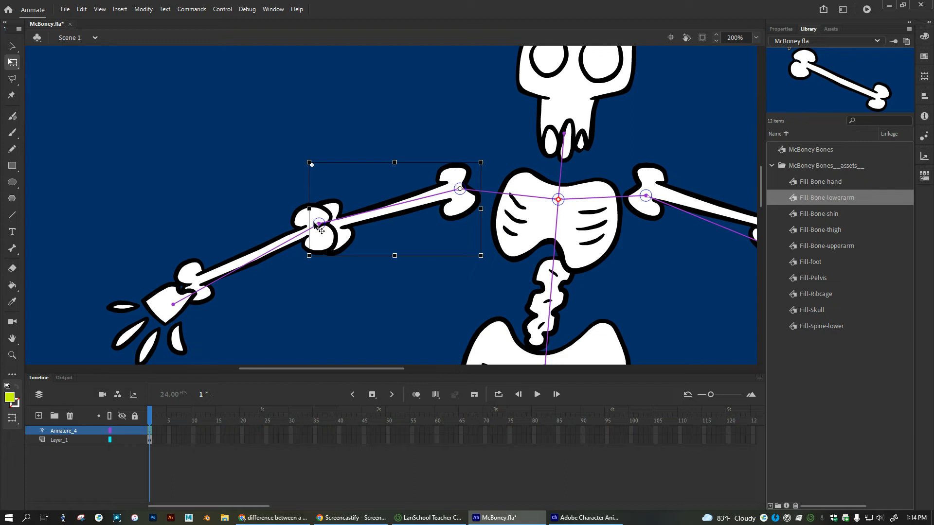
left_click(179, 307)
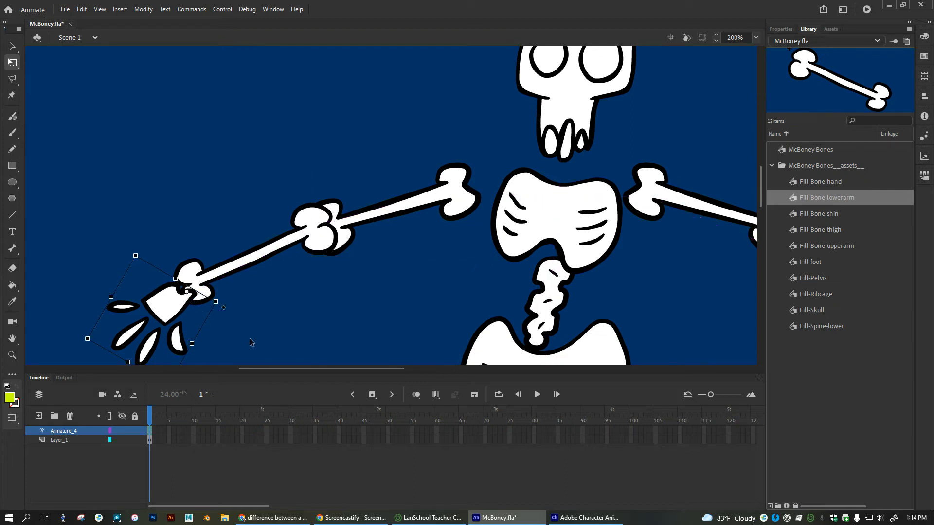
left_click(222, 276)
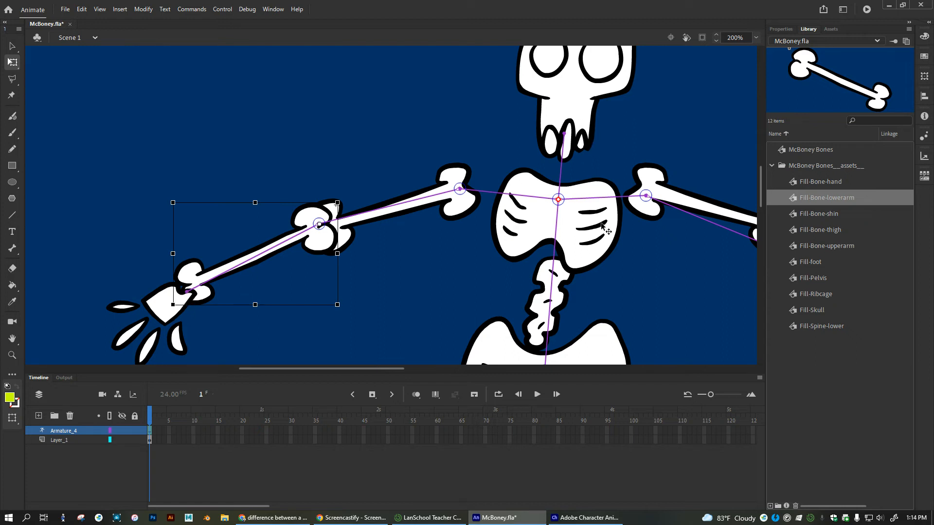
Step: Move the right arm's elbow and wrist transformation points onto the overlaps between the bones
left_click_drag(642, 246, 347, 210)
left_click_drag(485, 263, 440, 236)
left_click(463, 199)
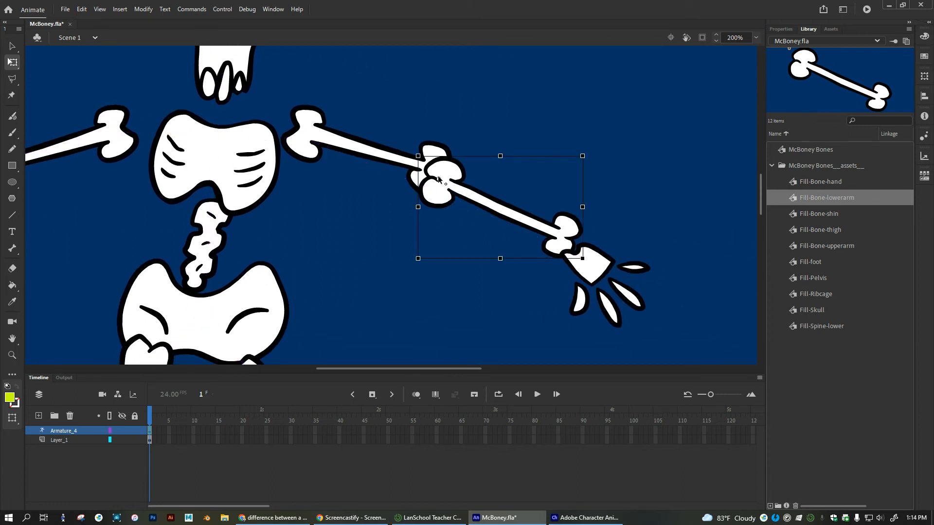
left_click(576, 257)
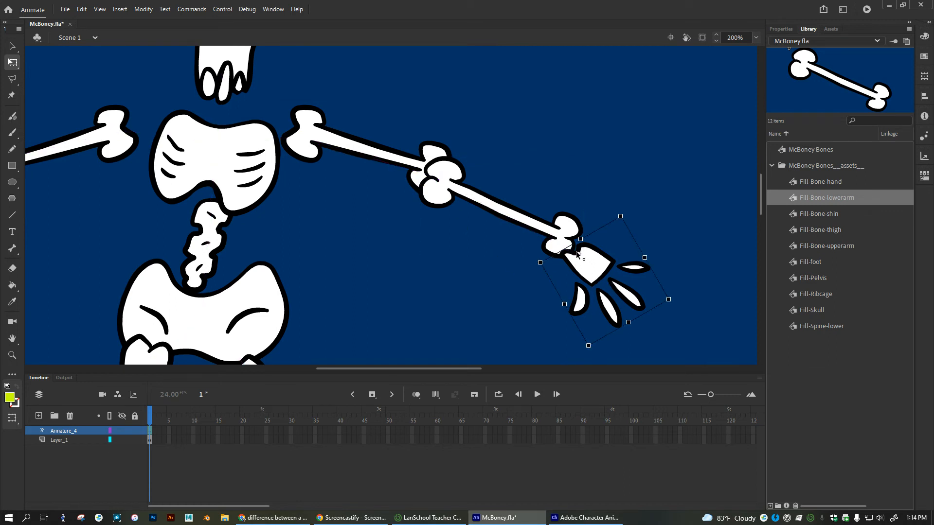
Step: Reposition both thighs' transformation points near the tops of the bones where they meet the pelvis
left_click_drag(327, 316, 490, 167)
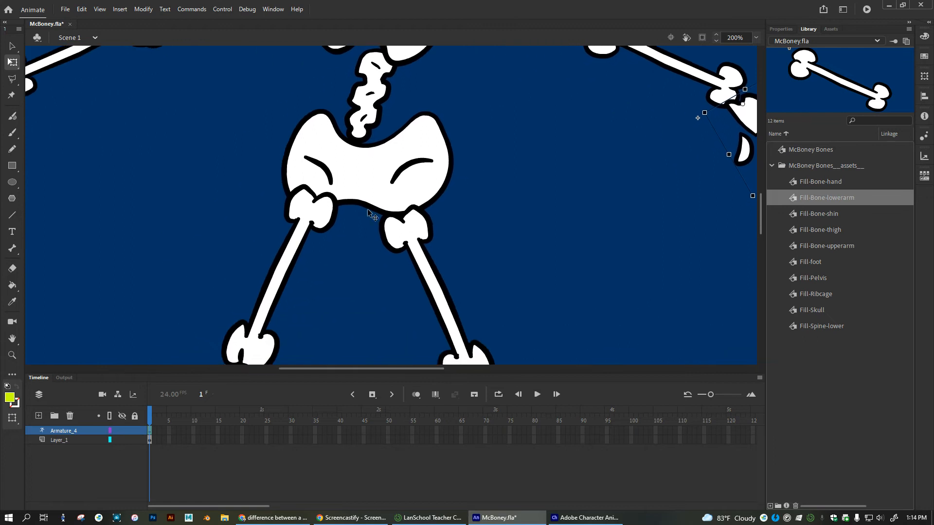
left_click(301, 227)
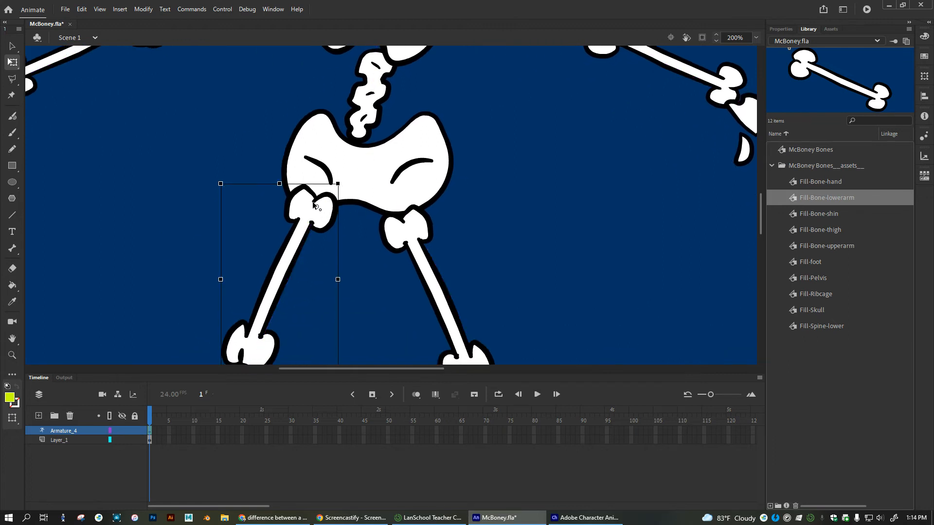
left_click(422, 259)
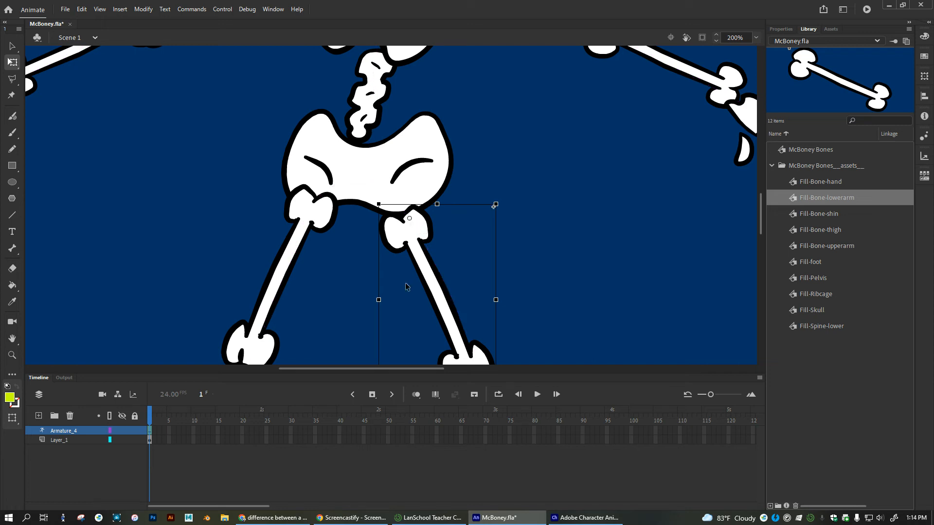
Step: Move both shins' transformation points to the center of the knee overlaps
scroll(407, 287, "down", 5)
left_click(517, 294)
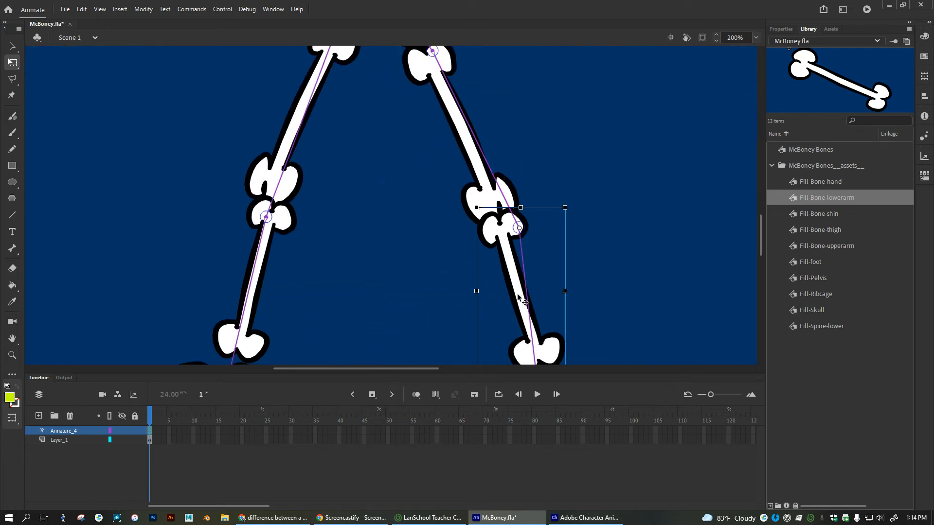
left_click_drag(519, 228, 499, 222)
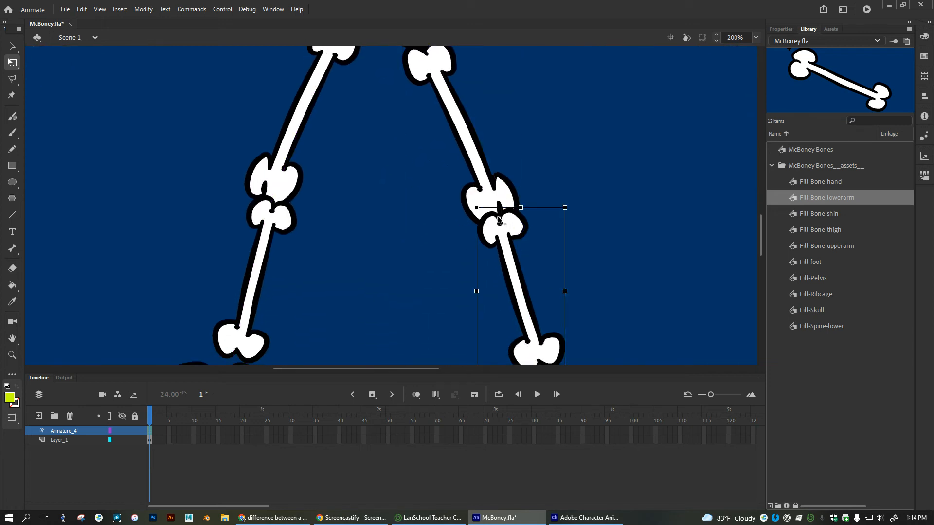
left_click(263, 270)
left_click_drag(266, 217, 273, 212)
Step: Move both feet's transformation points up toward the ankles, directly beneath the shins
left_click_drag(370, 326, 358, 210)
left_click(211, 278)
left_click_drag(222, 265, 232, 259)
left_click(529, 276)
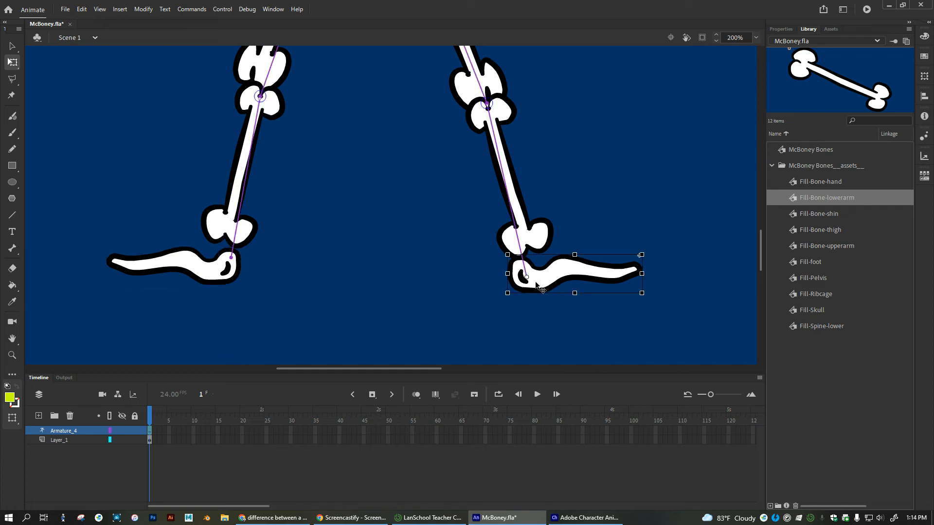
left_click_drag(527, 278, 525, 266)
left_click(352, 299)
Step: Inspect the IK bone properties of the armature bones at the right shoulder and in the right upper arm
key("ctrl+minus")
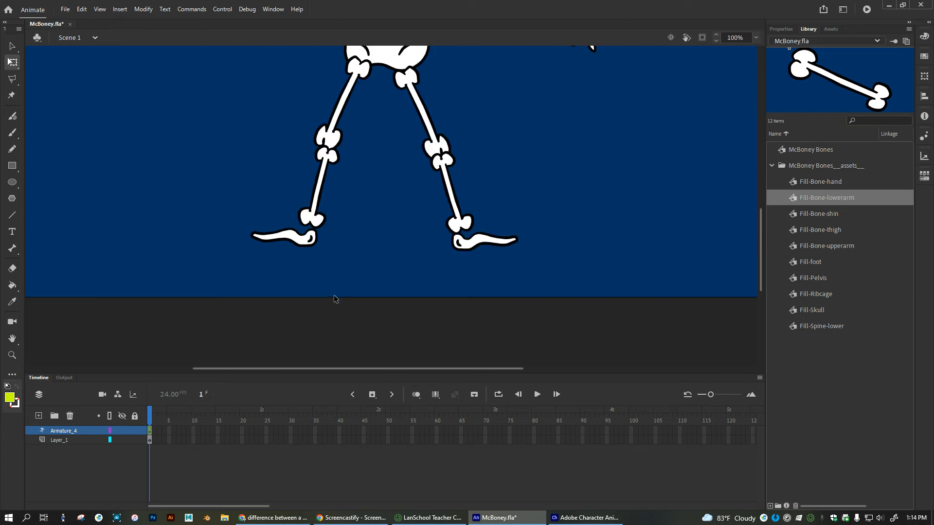
left_click_drag(378, 173, 380, 337)
left_click_drag(394, 236, 390, 265)
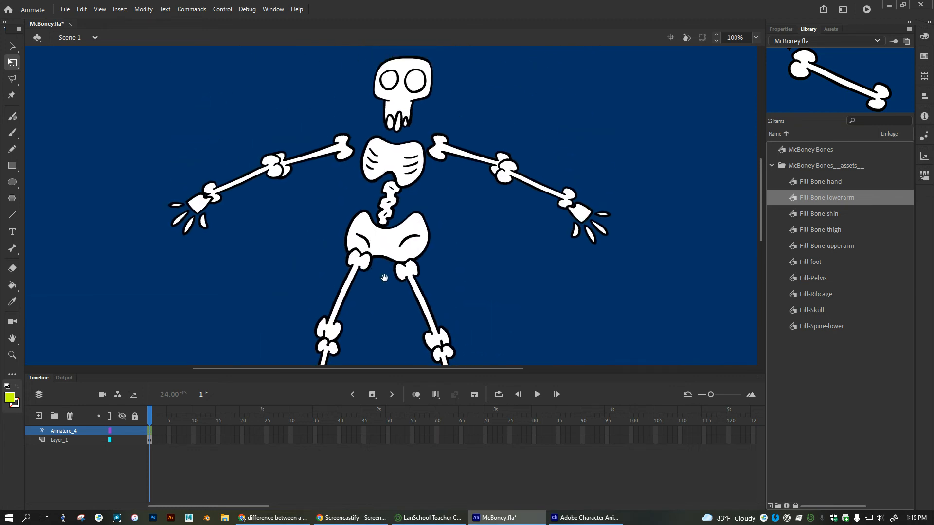
left_click(13, 46)
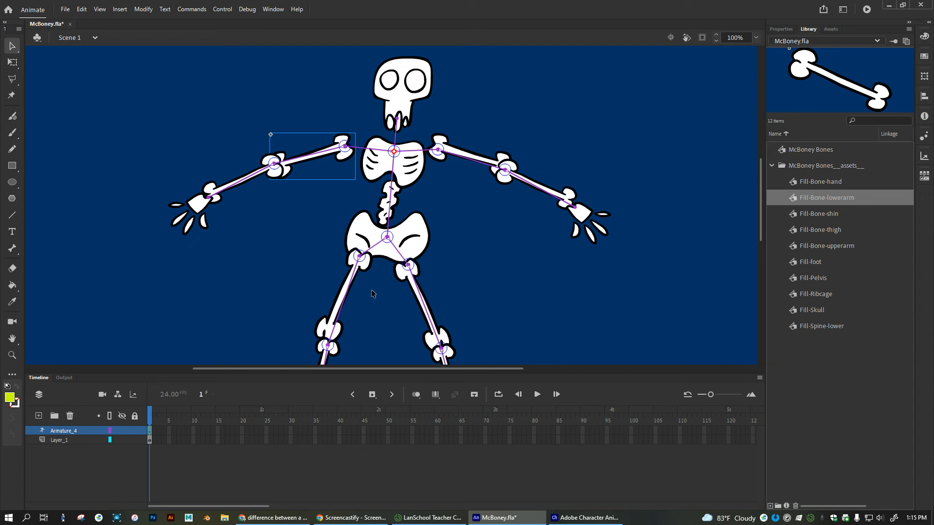
left_click(395, 153)
left_click(438, 151)
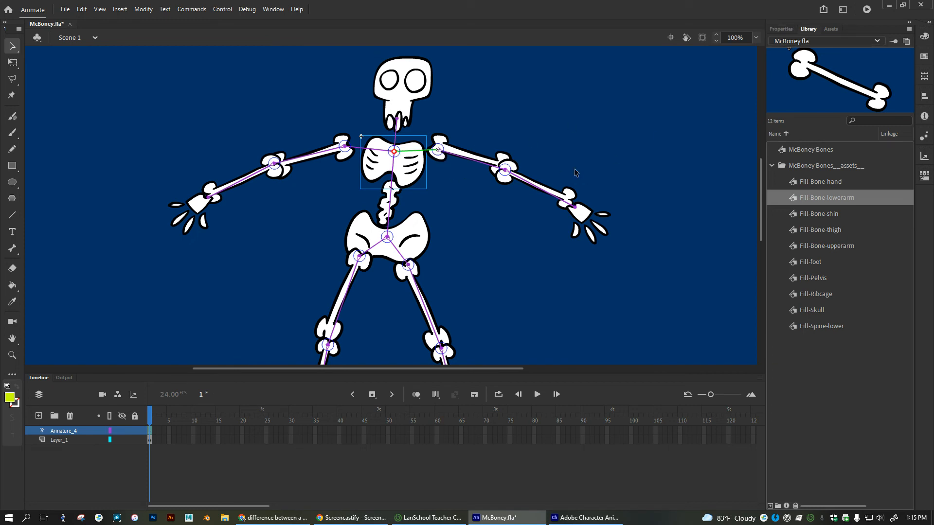
left_click(781, 28)
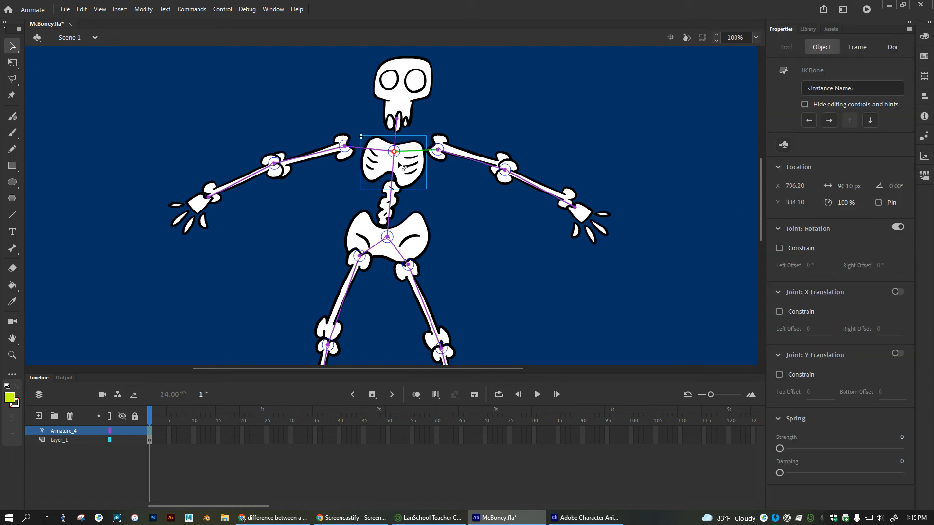
left_click(454, 153)
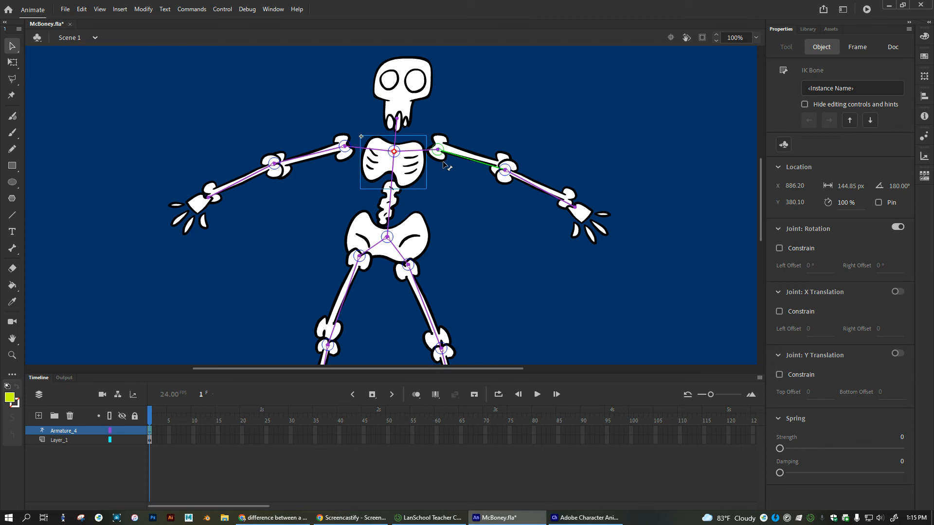
key("ctrl+equal")
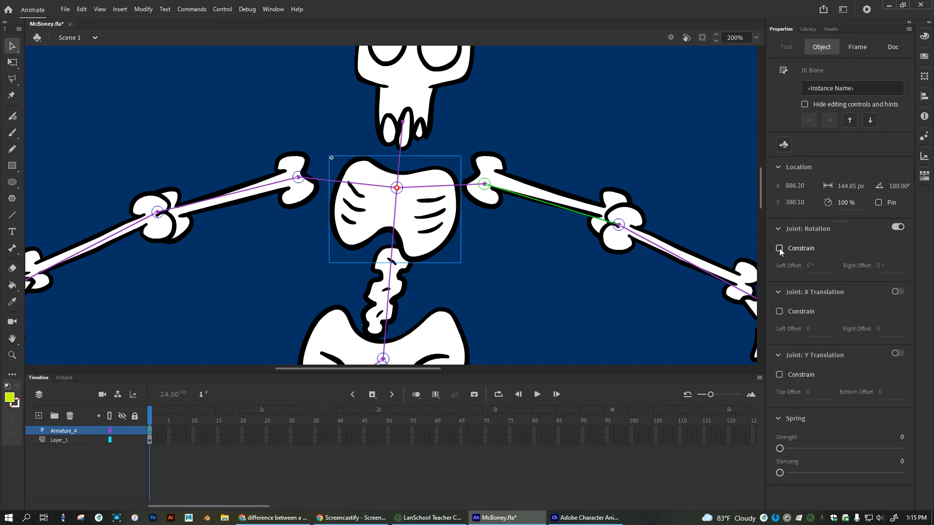
Step: Swing the right upper arm downward about its shoulder joint to pose the arm lower
left_click(555, 204)
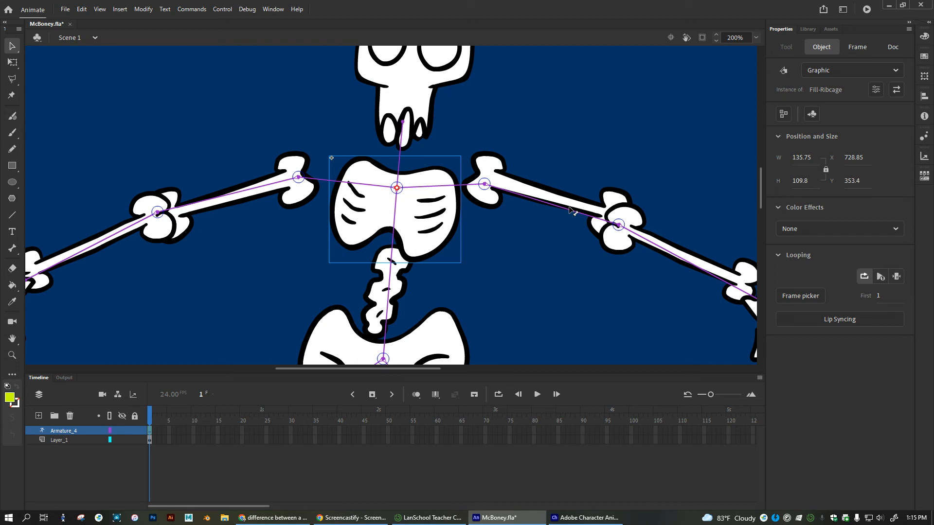
left_click_drag(571, 210, 603, 269)
mouse_move(561, 234)
left_mouse_down()
mouse_move(571, 224)
mouse_move(540, 240)
mouse_move(582, 227)
mouse_move(553, 223)
mouse_move(569, 229)
left_mouse_up()
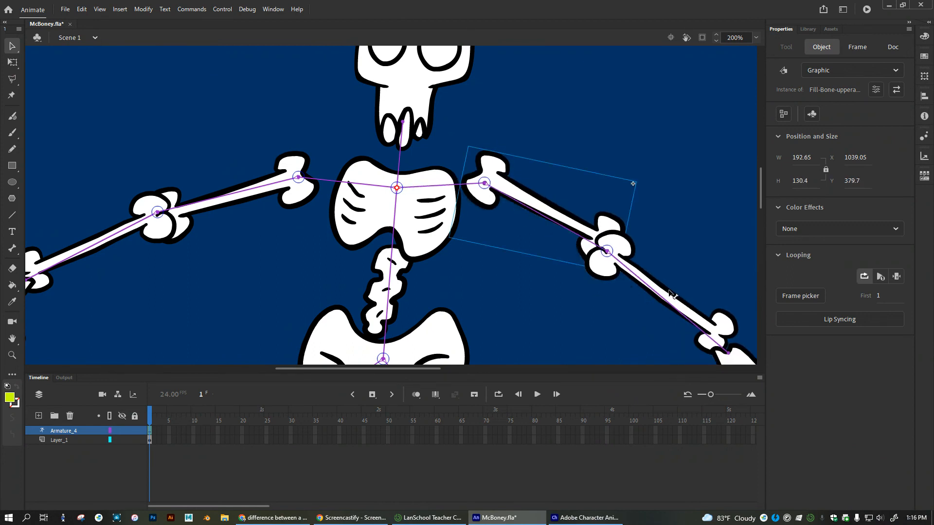
Step: Constrain the right upper arm bone's joint rotation, adjust its left and right offsets, and test the limits by swinging the arm
left_click(488, 186)
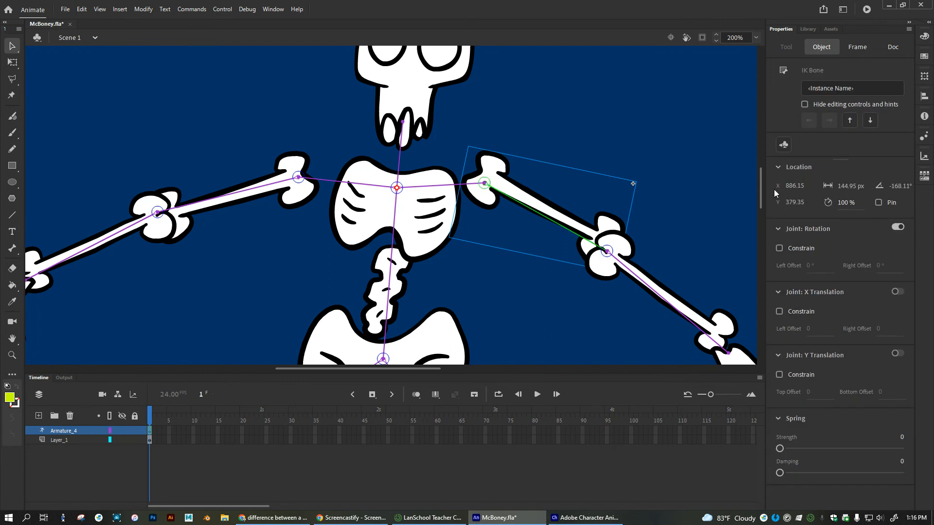
left_click(779, 248)
left_click_drag(813, 268, 771, 266)
left_click_drag(883, 266, 888, 267)
left_click_drag(563, 227, 586, 231)
left_click_drag(587, 249, 586, 248)
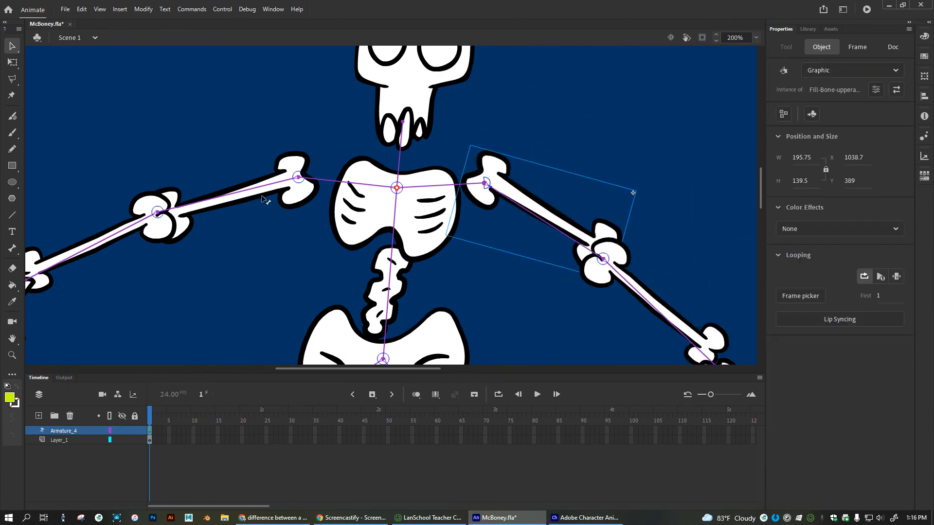
Step: Select the left upper arm's bone and look over the whole rigged skeleton
left_click(301, 177)
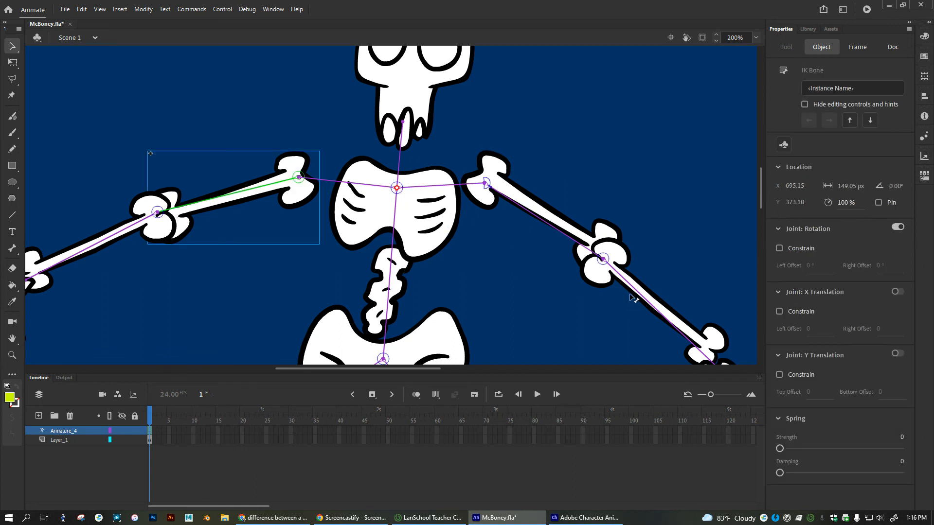
scroll(555, 314, "down", 4)
scroll(554, 314, "up", 2)
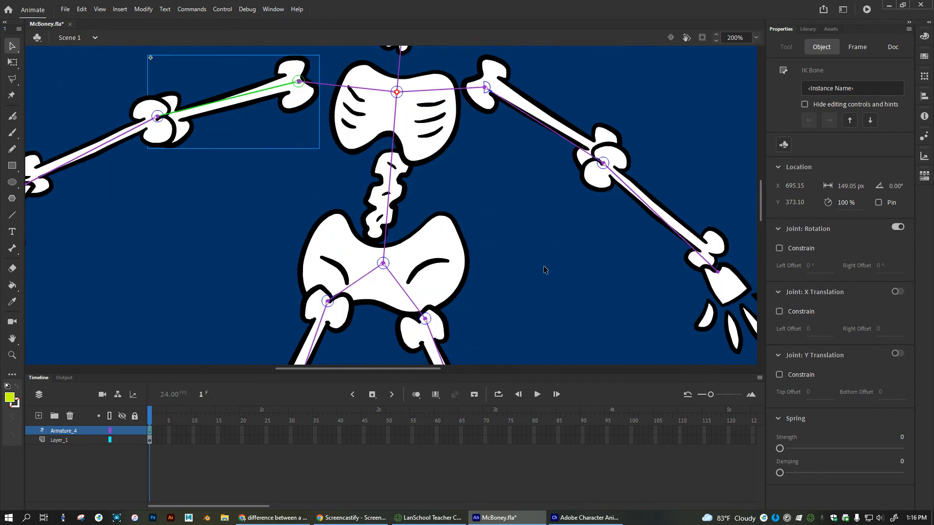
key("ctrl+minus")
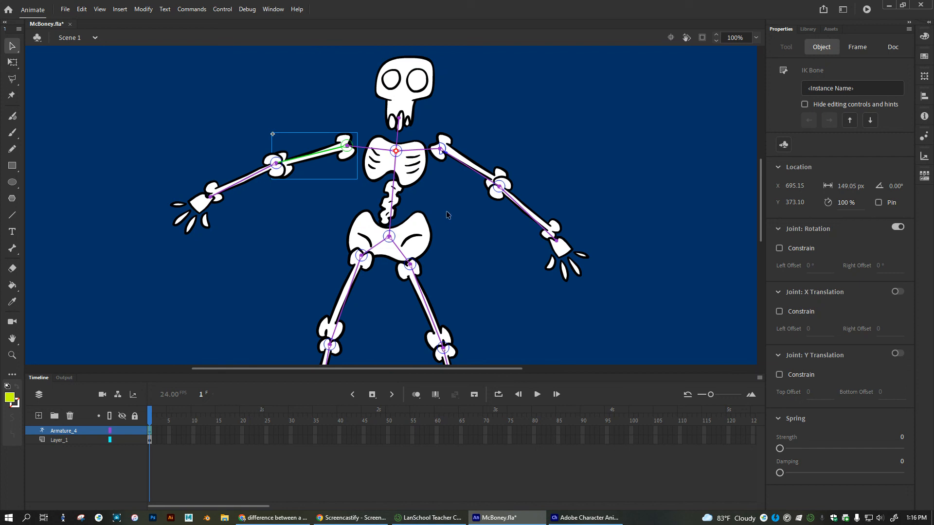
scroll(449, 219, "down", 3)
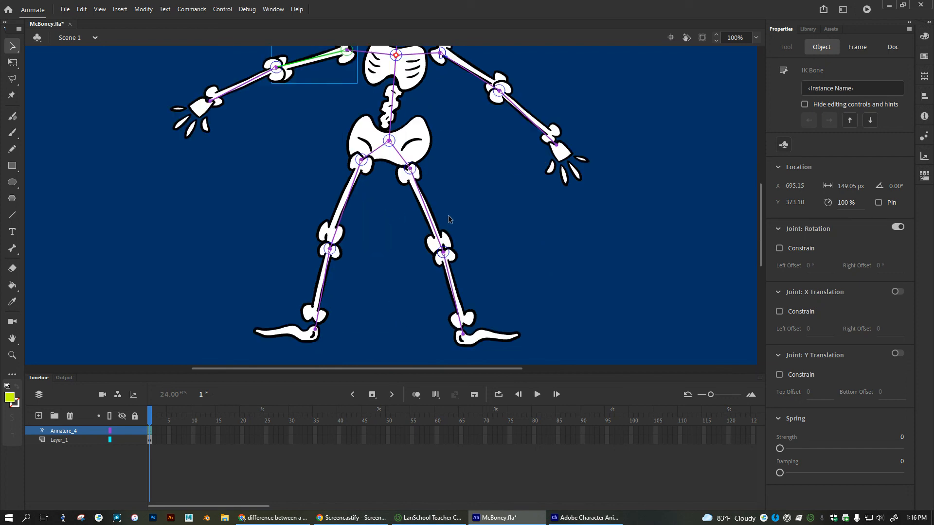
scroll(449, 219, "up", 3)
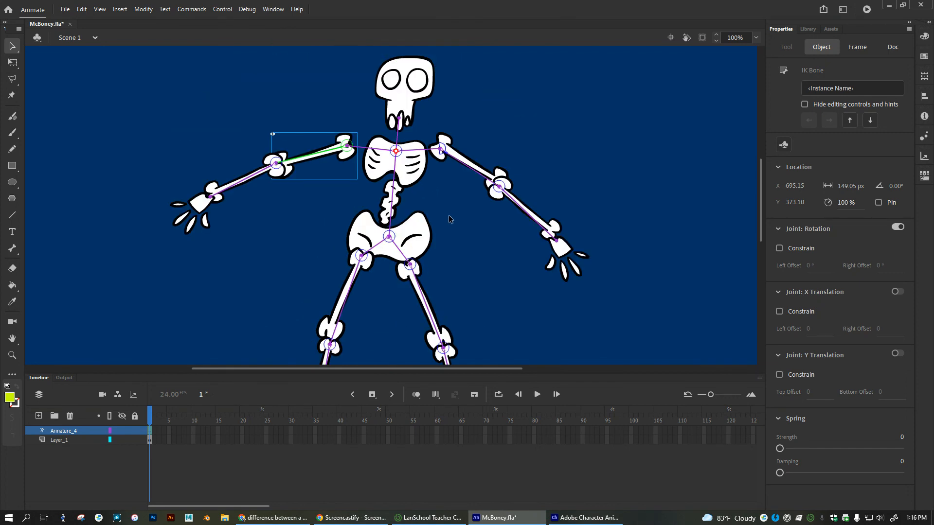